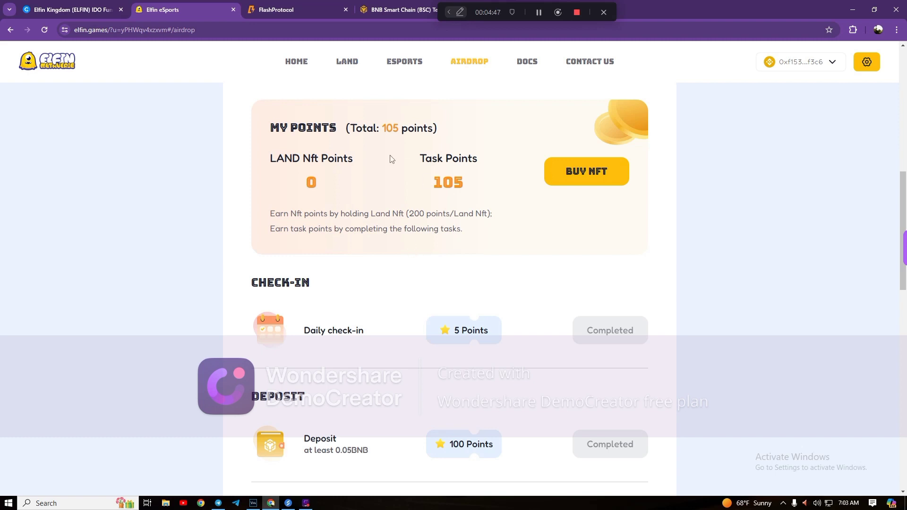
Step: Switch to Telegram, leave the scheduled messages and search the Earning Airdrop [MS] channel for "xswap"
left_click(218, 503)
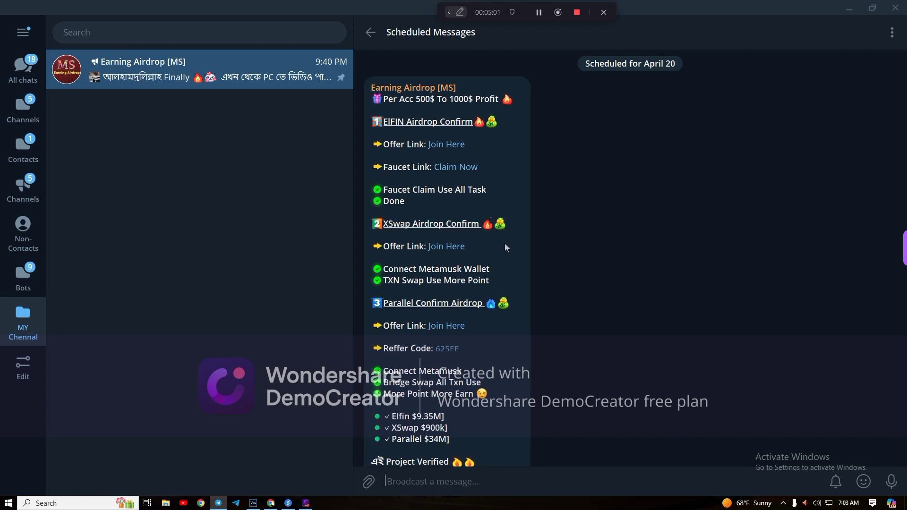
key("Escape")
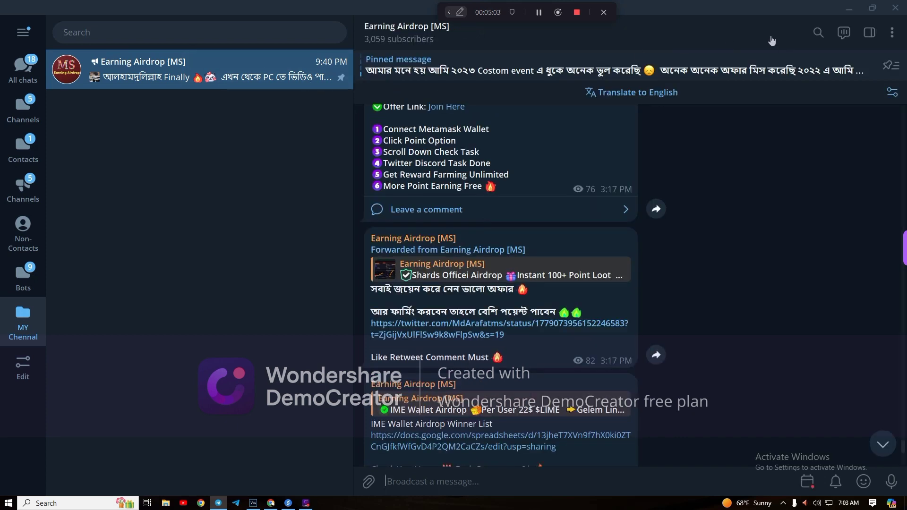
left_click(817, 37)
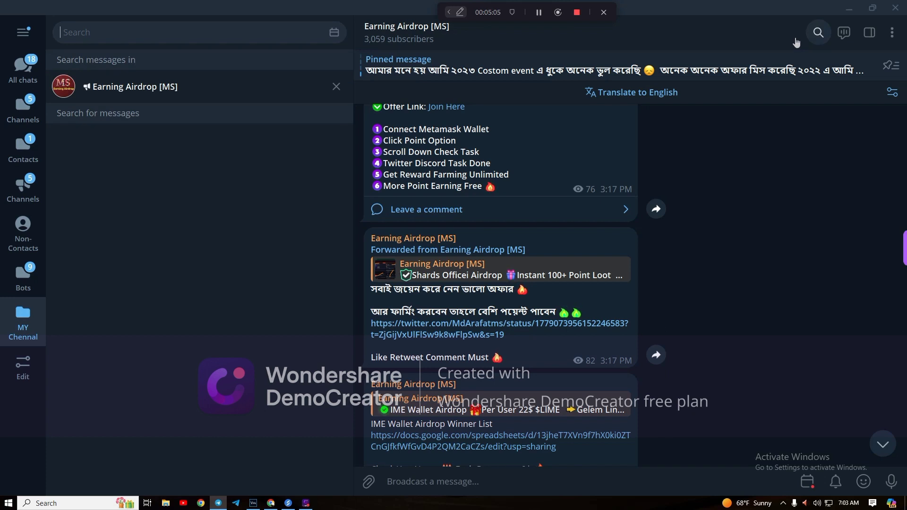
type("xswap")
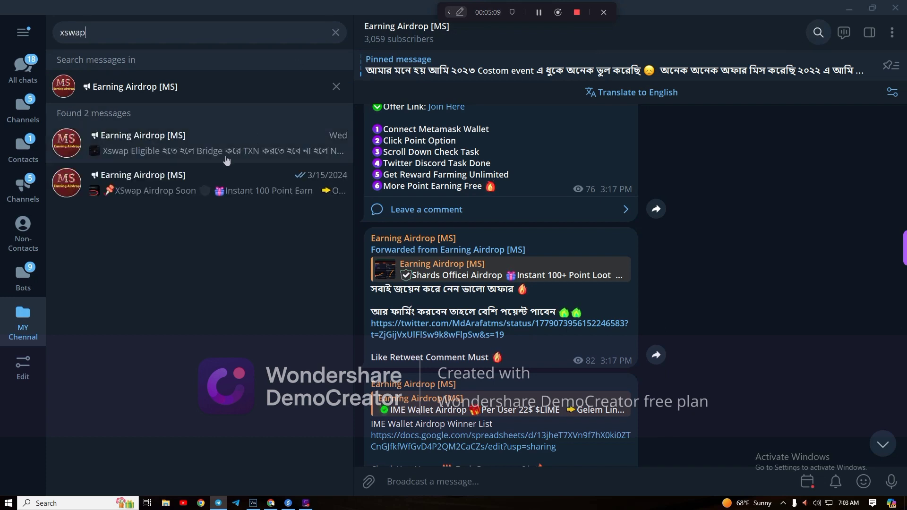
Step: Go from the Xswap search result to the original "XSwap Airdrop Soon" post and open its Join-Now offer link
left_click(185, 145)
scroll(455, 253, "up", 3)
scroll(577, 186, "down", 3)
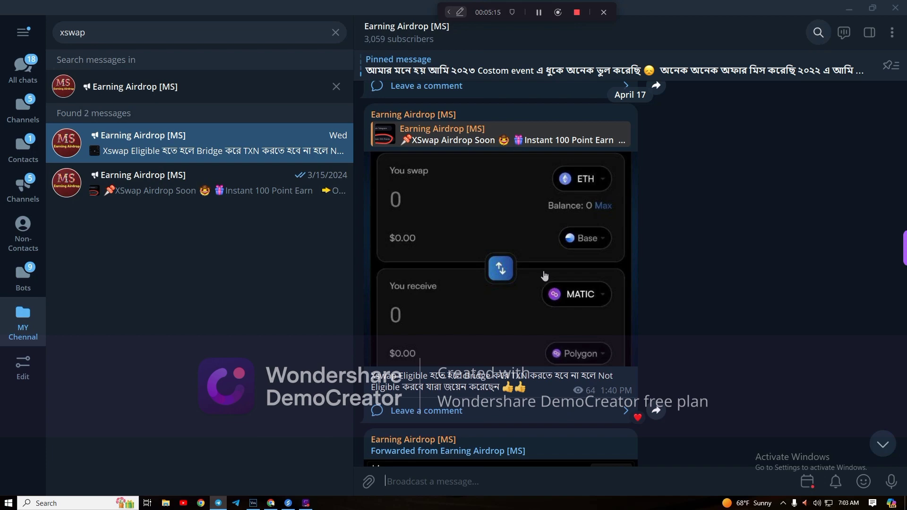
left_click(393, 141)
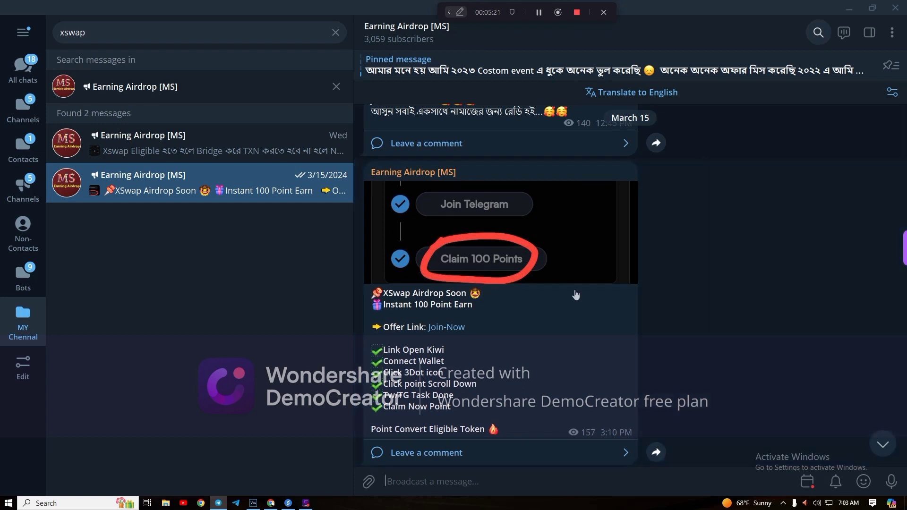
scroll(513, 299, "down", 1)
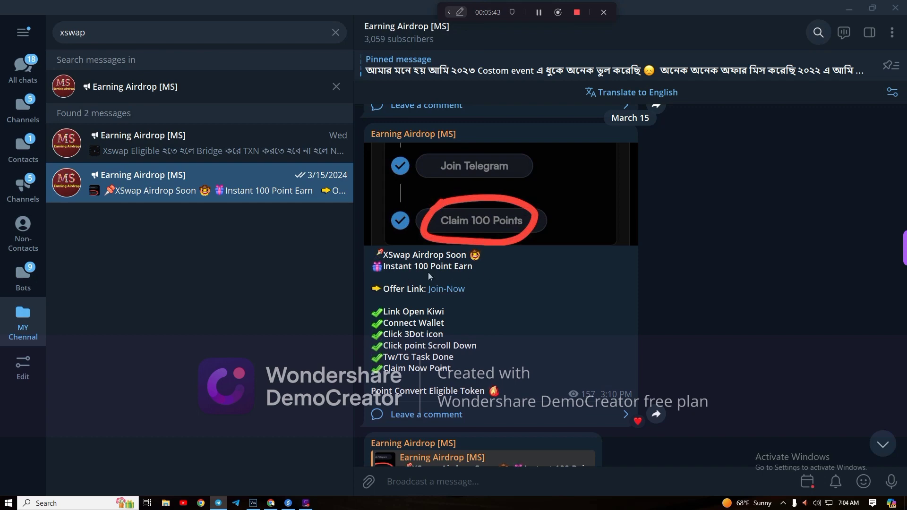
left_click(443, 290)
left_click(529, 283)
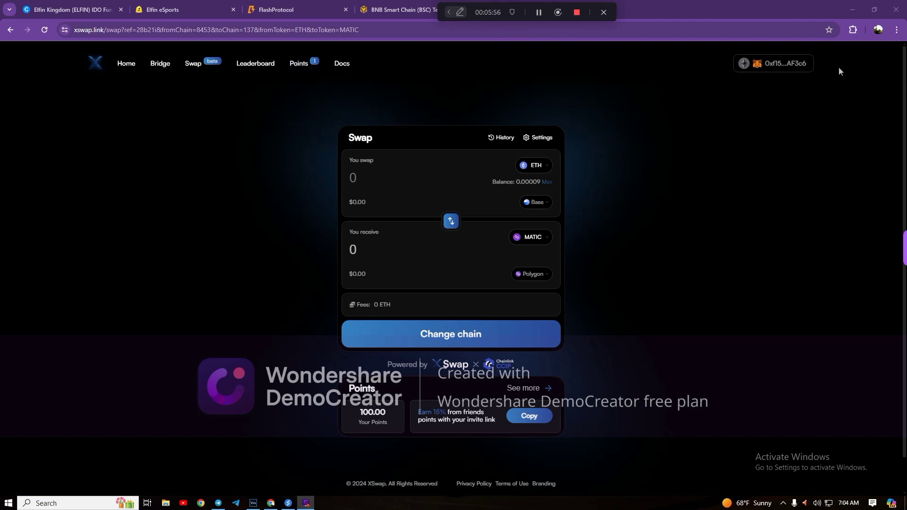
Step: From the XSwap Points page, open Quest 2's Like & RT post on X and repost it
left_click(306, 67)
scroll(343, 143, "down", 3)
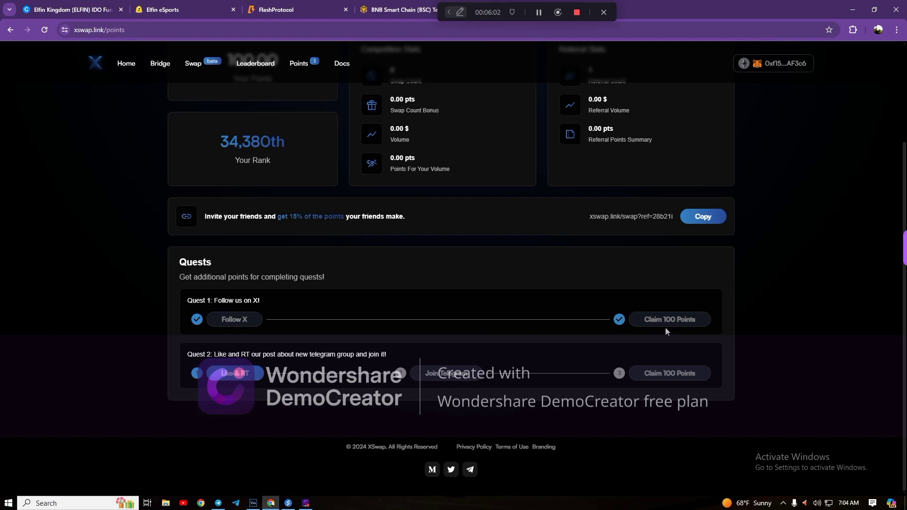
left_click(231, 374)
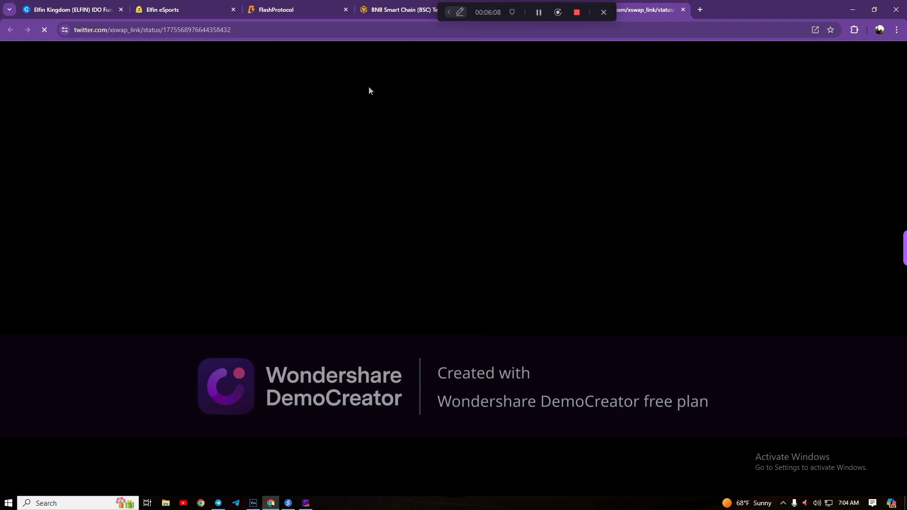
left_click_drag(480, 10, 686, 61)
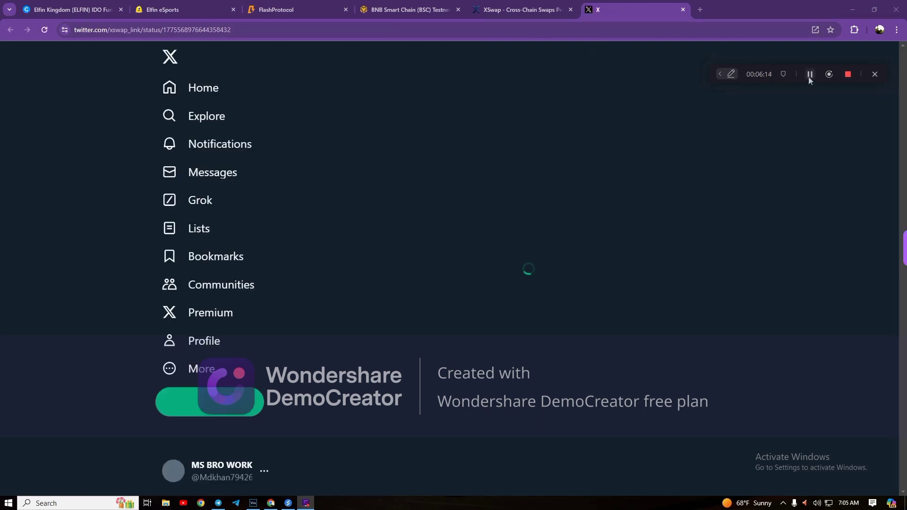
left_click_drag(809, 77, 826, 55)
left_click(360, 466)
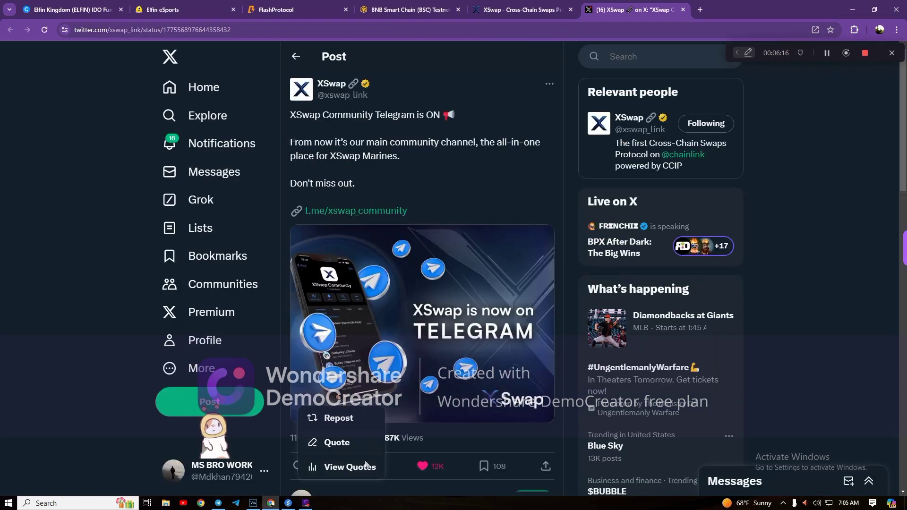
left_click(362, 418)
Step: Return to the XSwap quests, complete Quest 2's Join Telegram task and claim its 100 points
key("ctrl+shift+Tab")
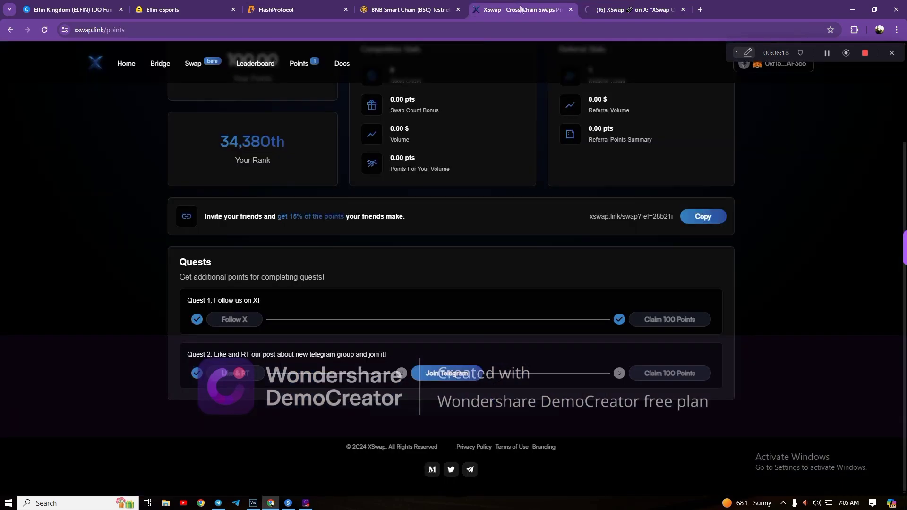
left_click(447, 375)
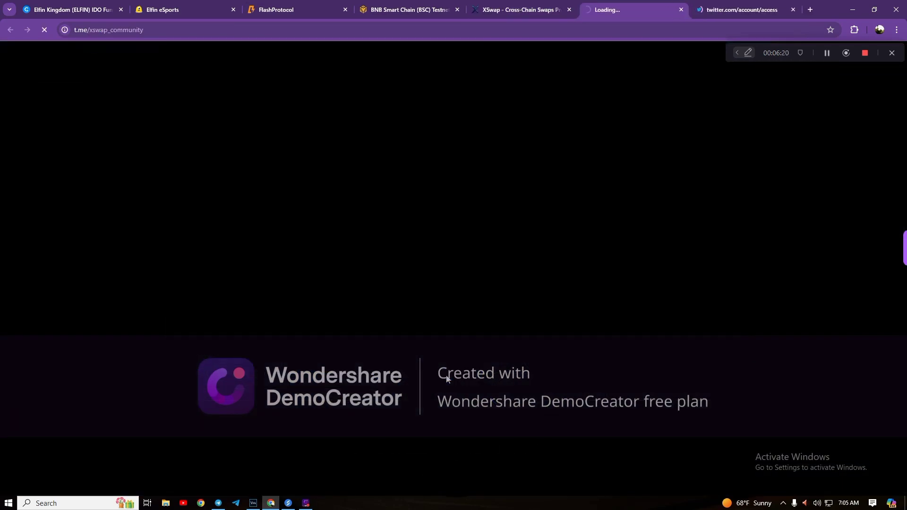
key("ctrl+shift+Tab")
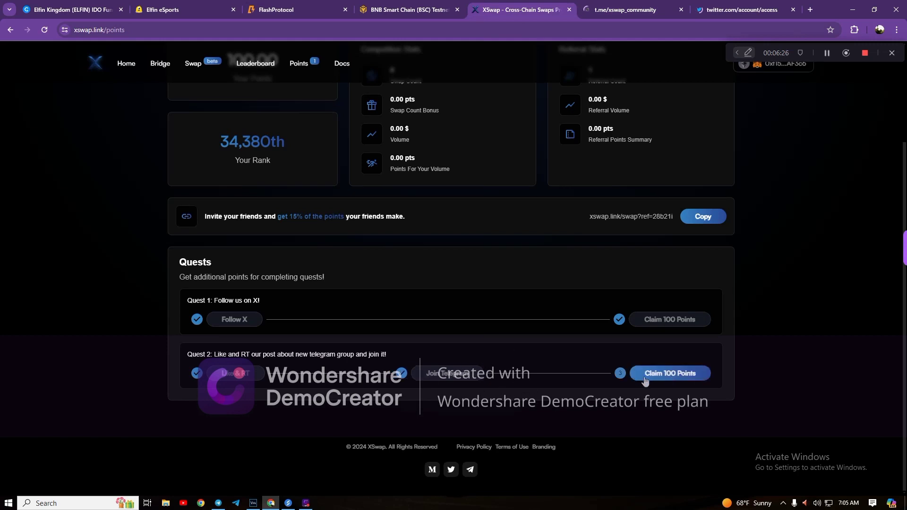
left_click(678, 374)
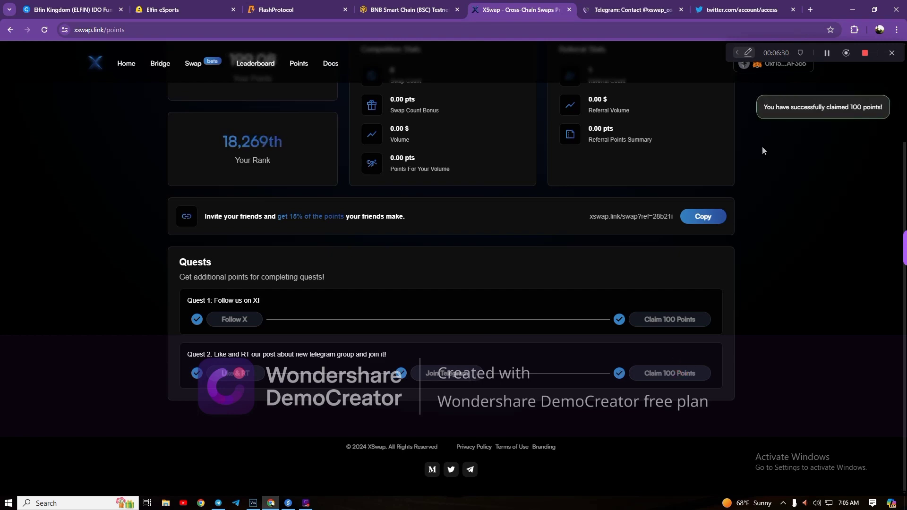
Step: Close the XSwap Community view and channel search in Telegram, and return to the XSwap page to check the points total
scroll(339, 242, "up", 5)
key("alt+Tab")
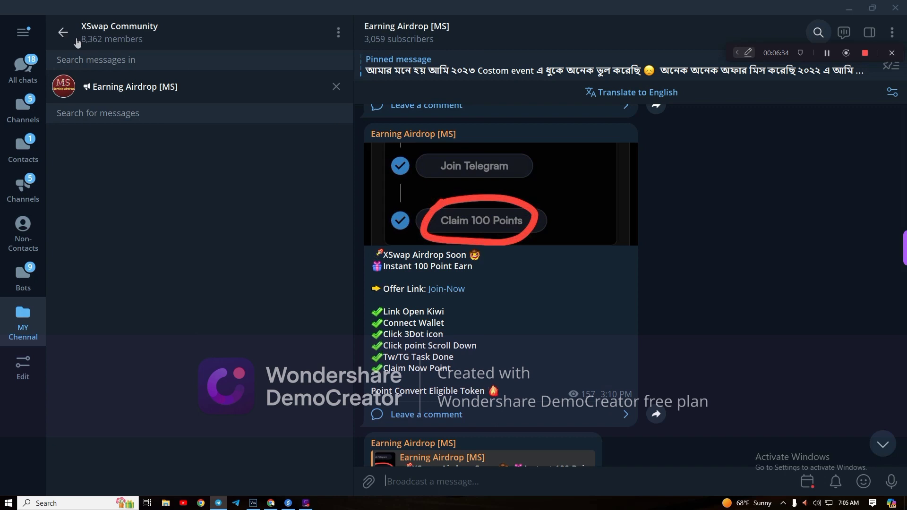
left_click(63, 32)
mouse_move(368, 481)
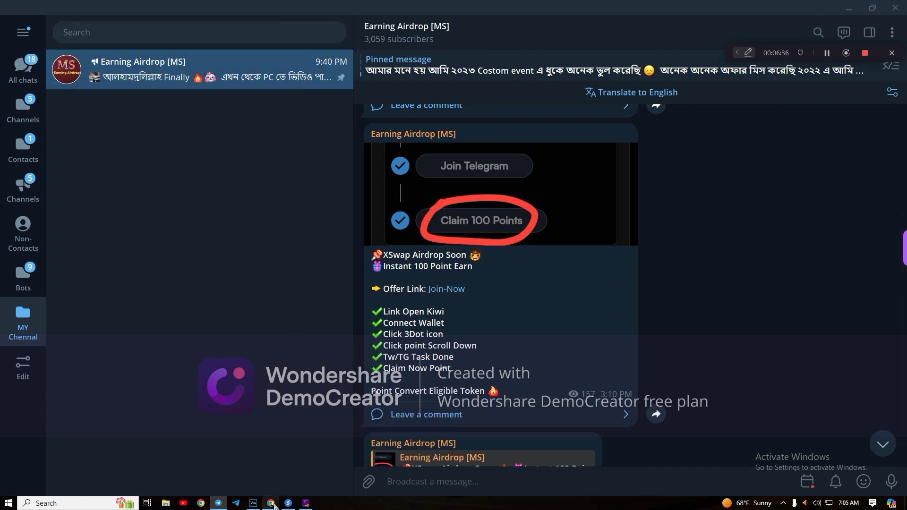
left_click(271, 503)
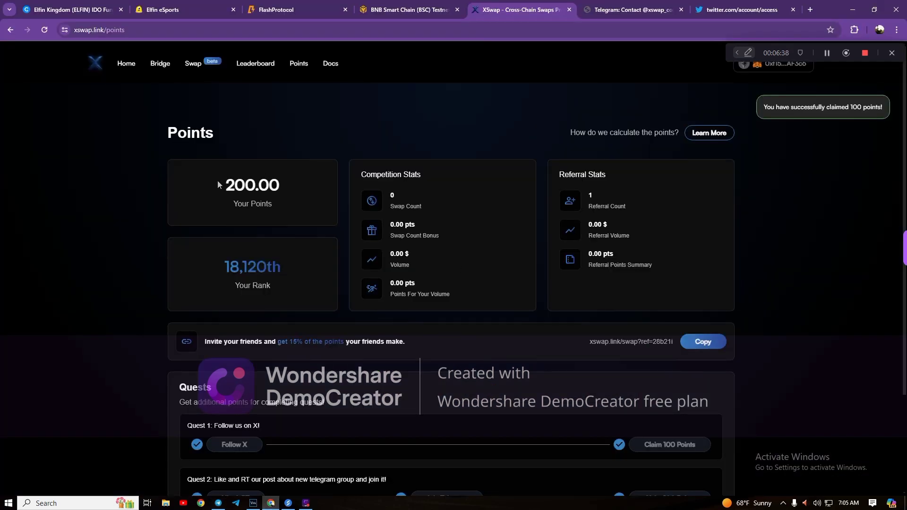
left_click_drag(222, 188, 270, 185)
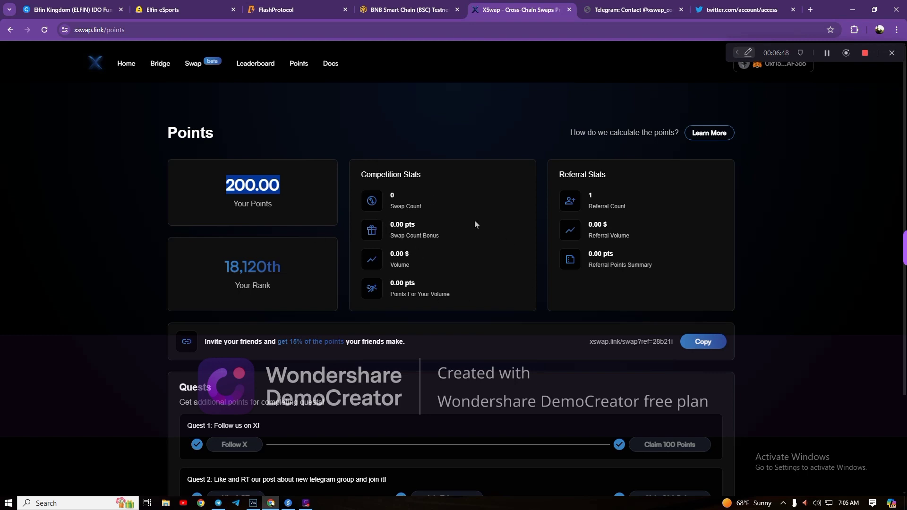
Step: Open the XSwap Swap page, search the input tokens for "bnb", clear the search and close the token list
left_click(194, 63)
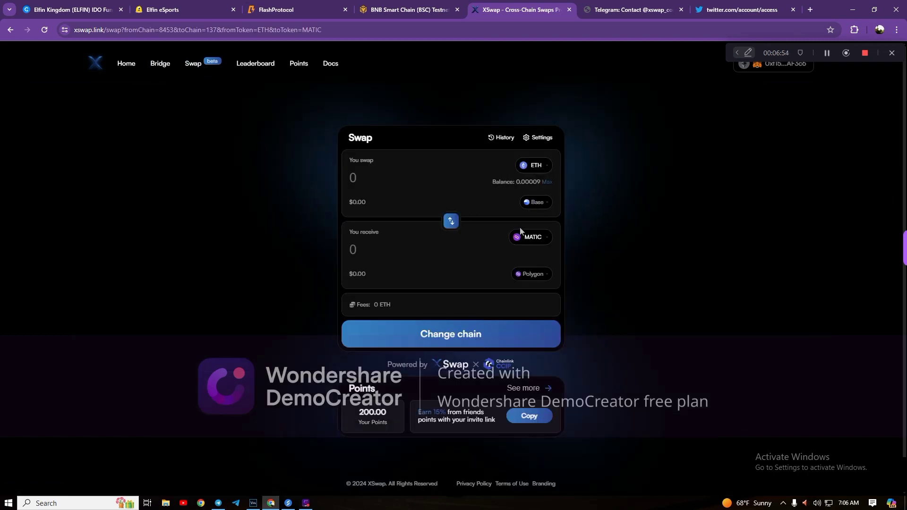
left_click(536, 166)
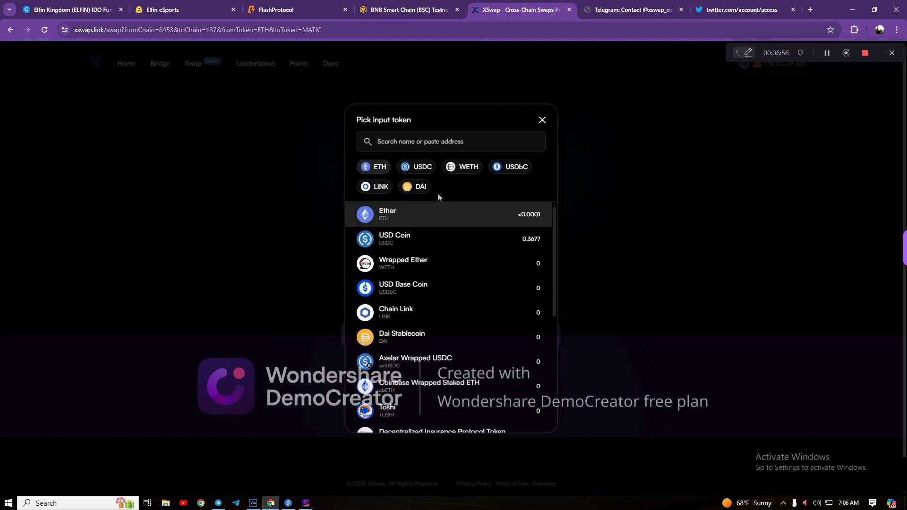
scroll(405, 208, "down", 1)
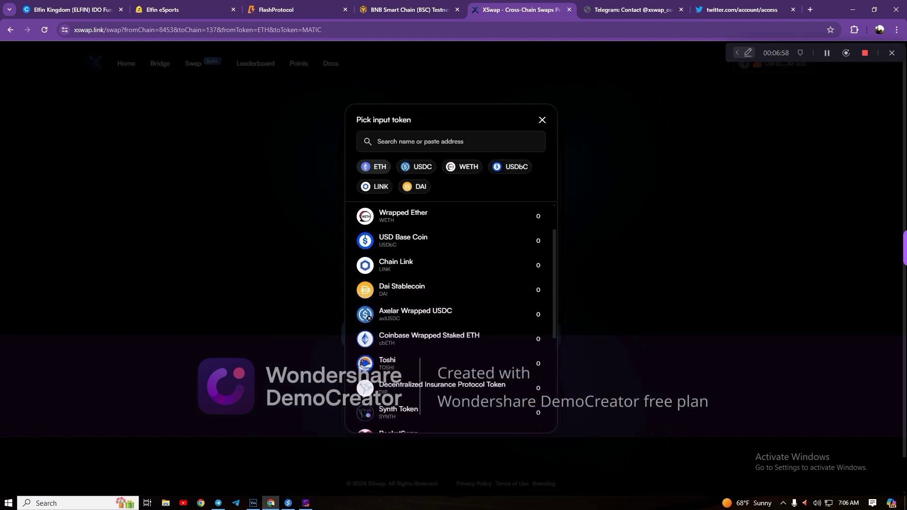
left_click(421, 140)
type("bnb")
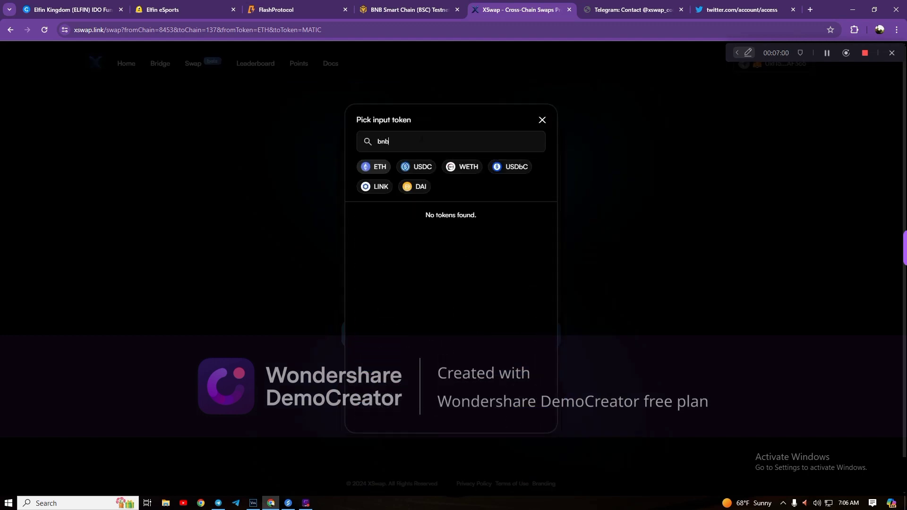
key("BackSpace")
key("BackSpace")
key("BackSpace")
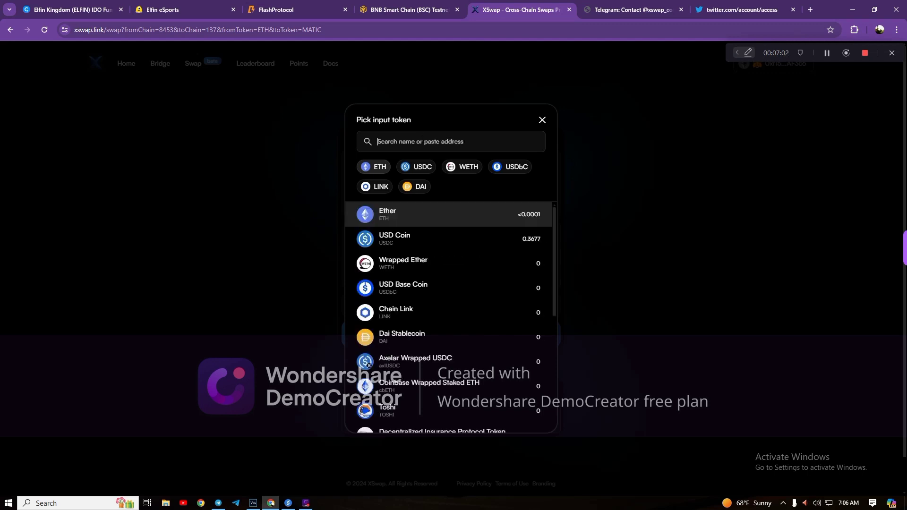
right_click(427, 237)
left_click(243, 233)
left_click(244, 235)
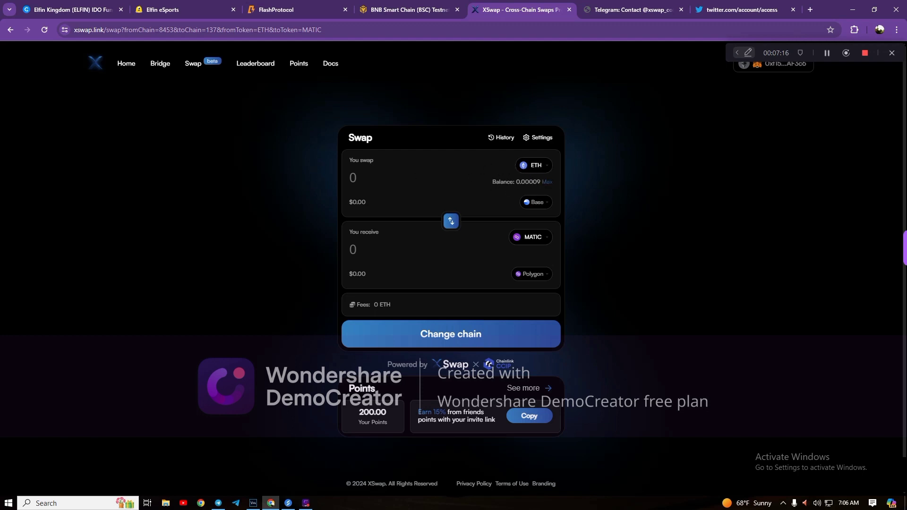
Step: Set the swap amount to 0.0005 ETH and look through the output tokens, leaving MATIC selected
left_click(368, 175)
type("0.0005")
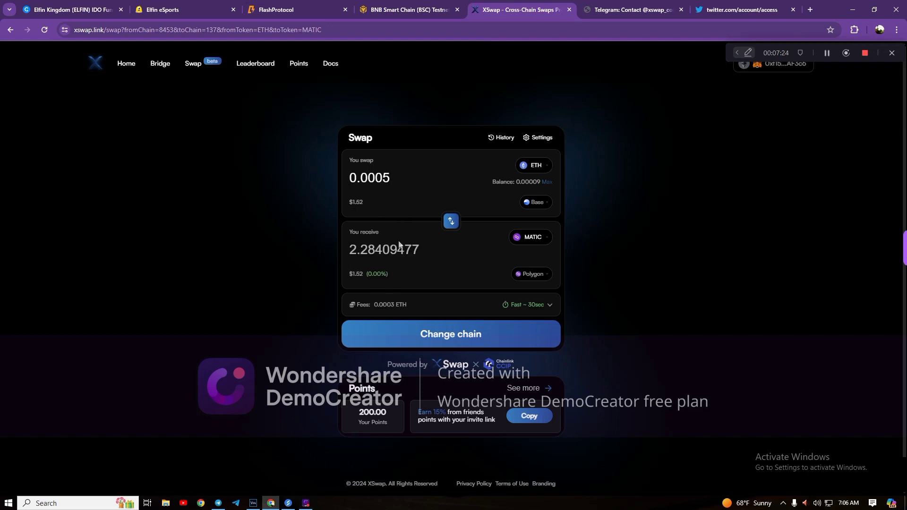
left_click(542, 238)
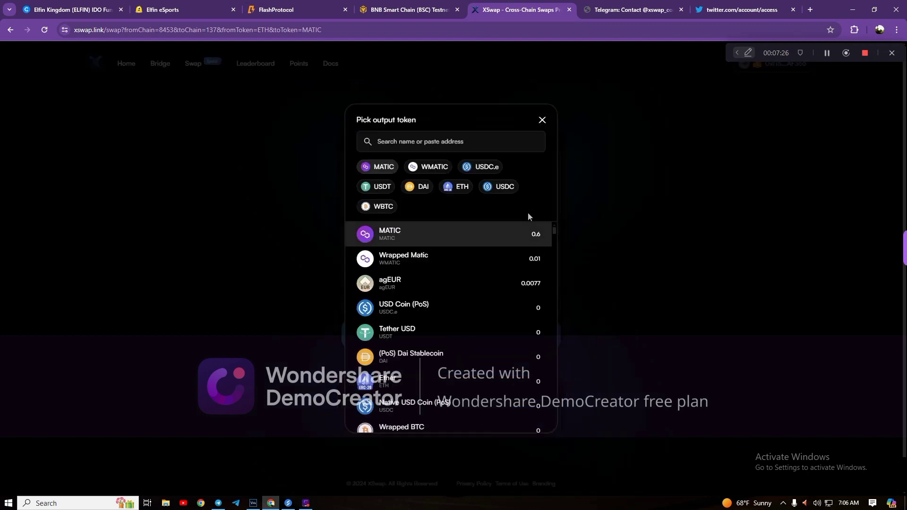
left_click(541, 120)
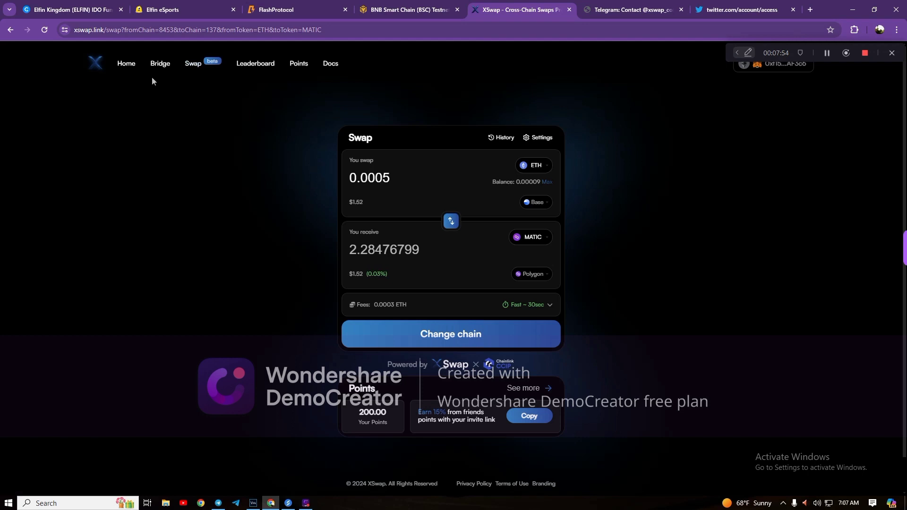
Step: Revisit the XSwap Points page and examine the total raised on XSwap's CryptoRank fundraising page
left_click(303, 70)
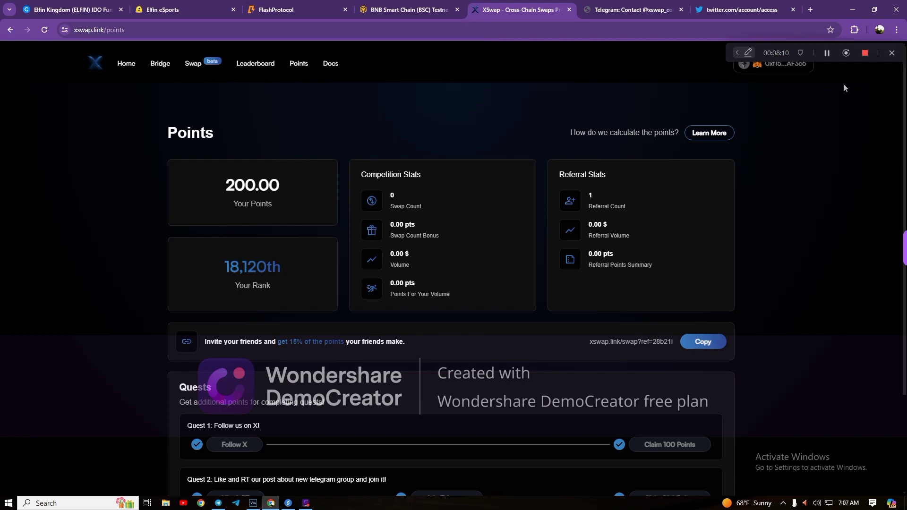
key("ctrl+1")
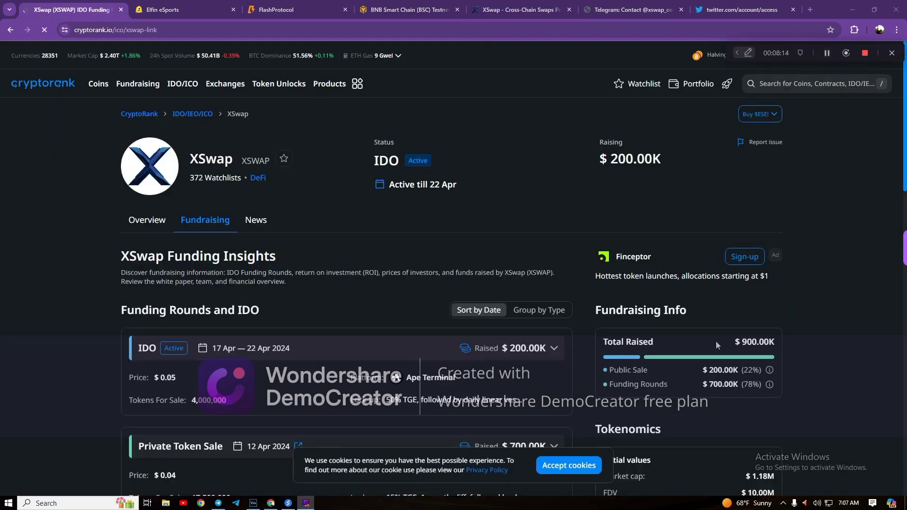
left_click(605, 341)
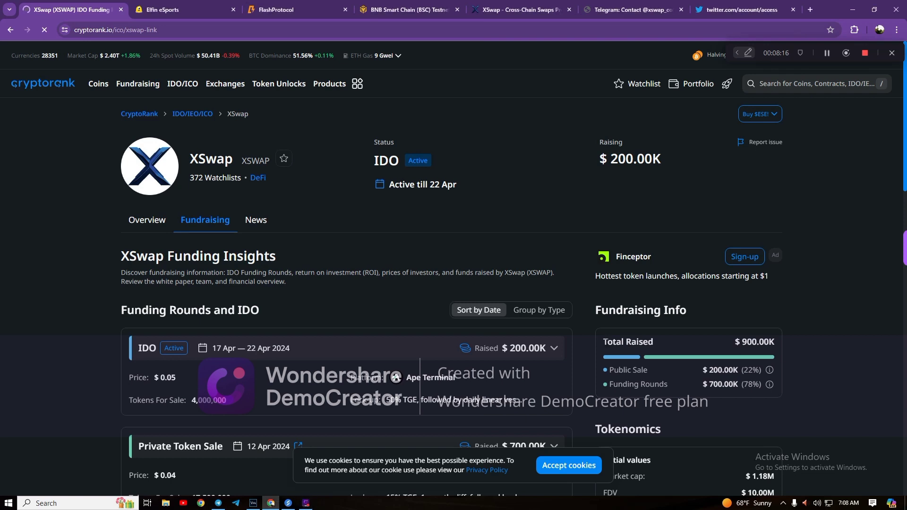
left_click_drag(603, 341, 777, 346)
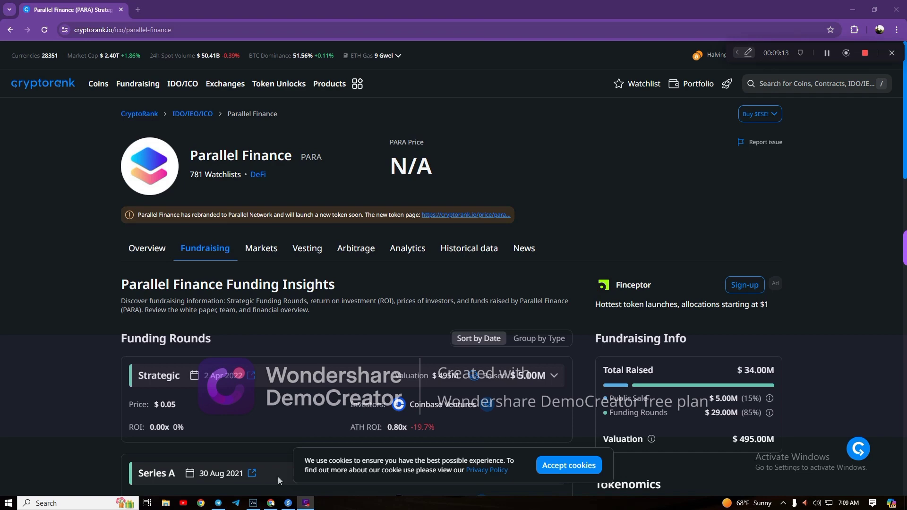
Step: Switch back to Telegram and open the scheduled messages of the Earning Airdrop [MS] channel
left_click(219, 503)
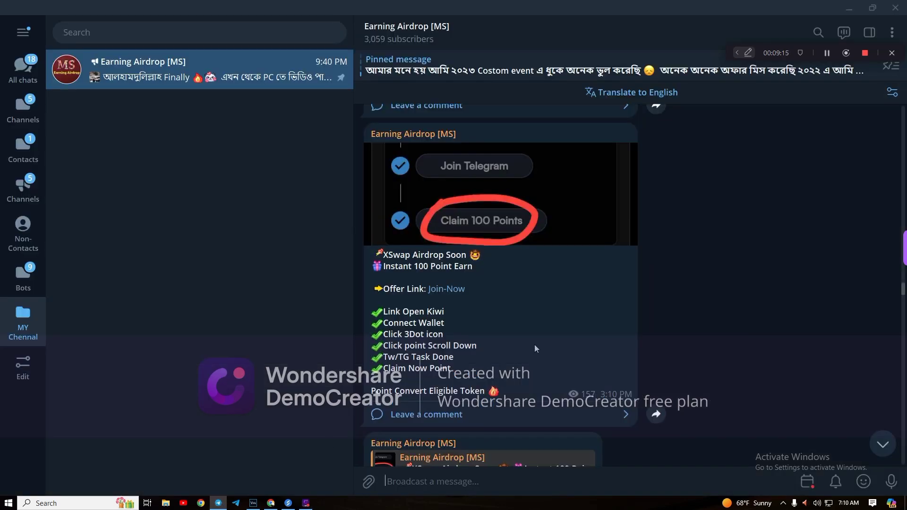
left_click(808, 481)
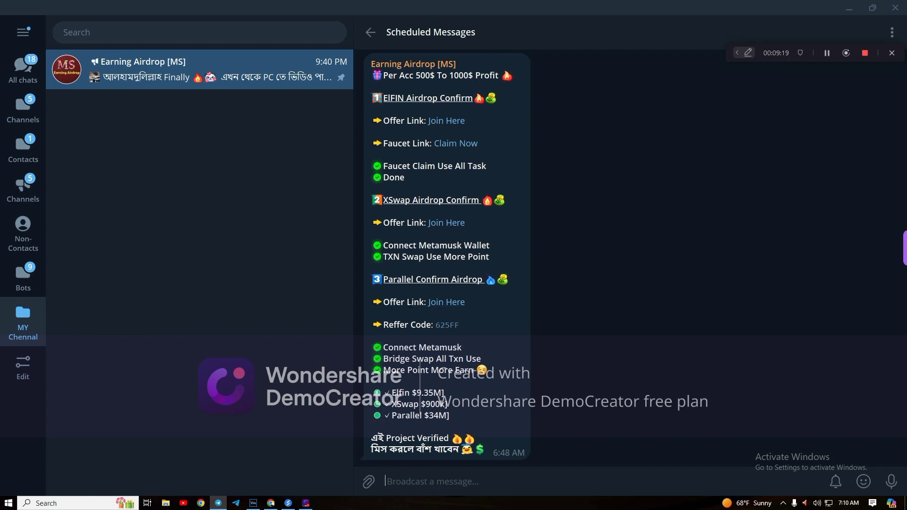
Step: Open the faucet link listed for the Parallel airdrop in the scheduled message
mouse_move(450, 308)
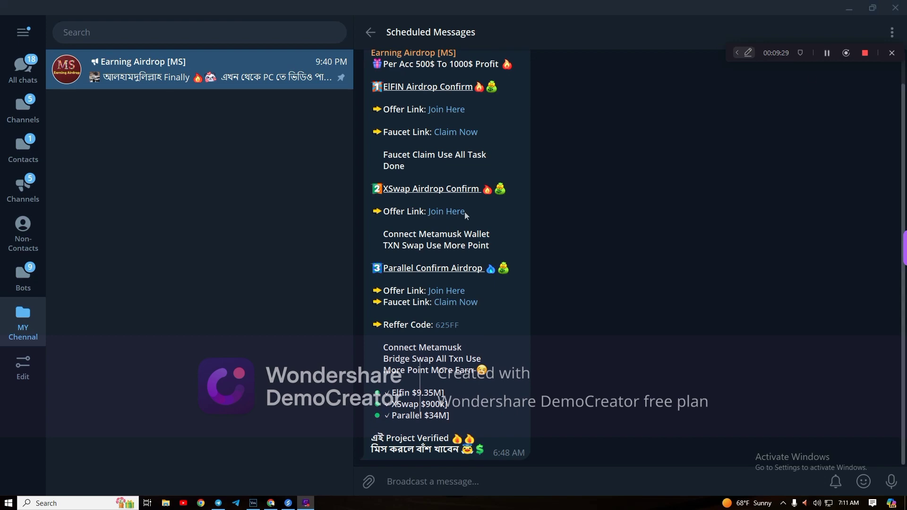
left_click(444, 305)
left_click(515, 296)
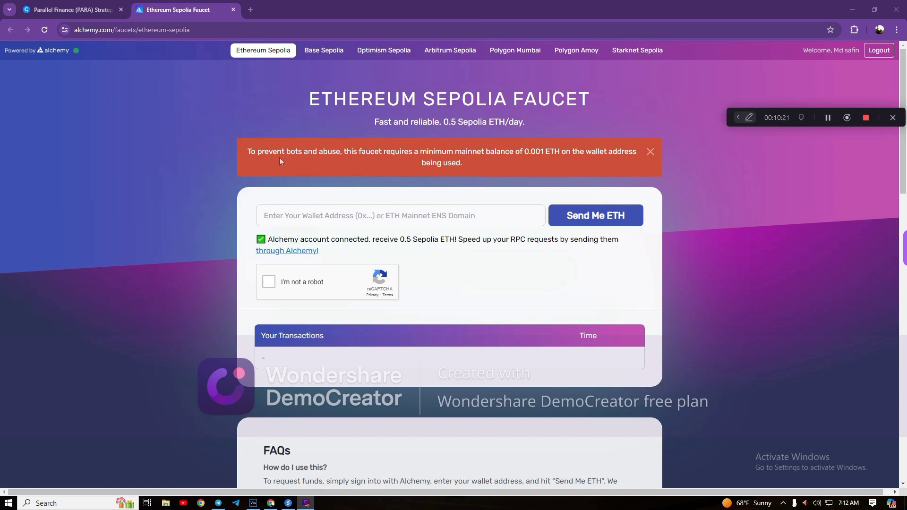
Step: Switch back to Telegram and open the Parallel airdrop's offer link at testnet.parallel.fi
left_click(218, 503)
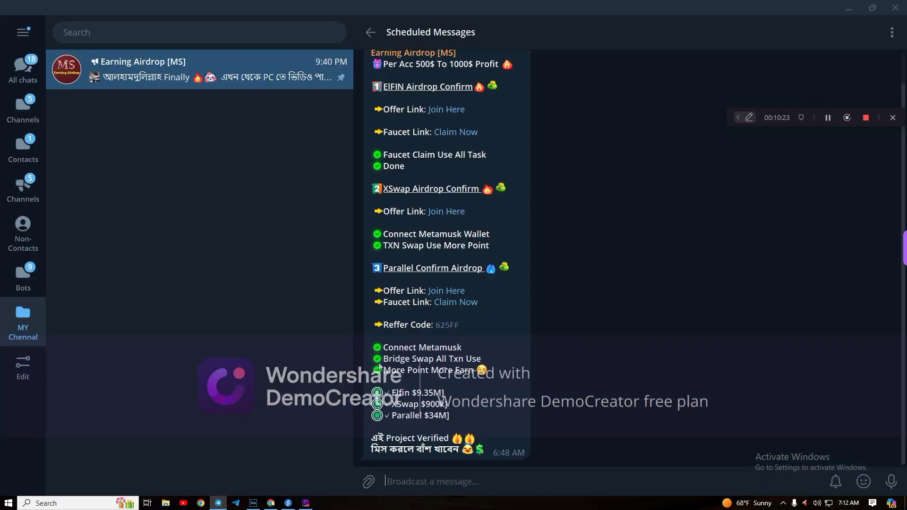
left_click(432, 293)
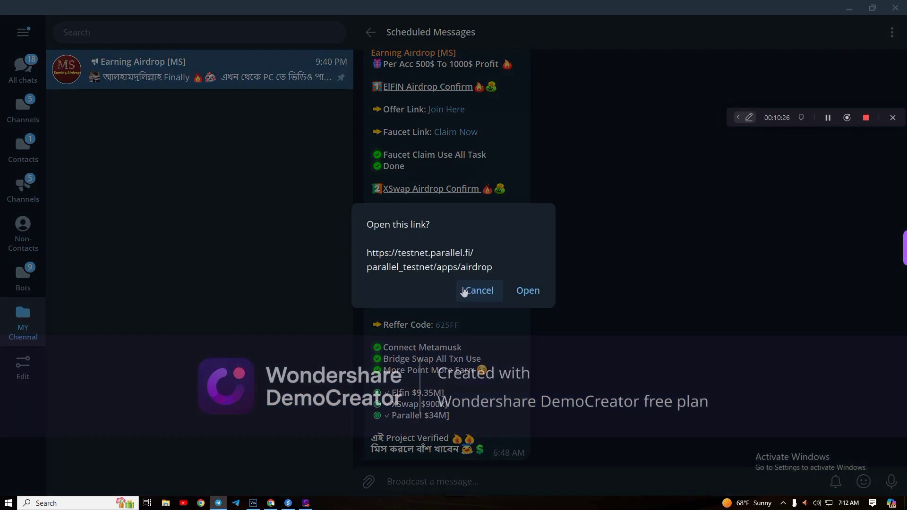
left_click(528, 291)
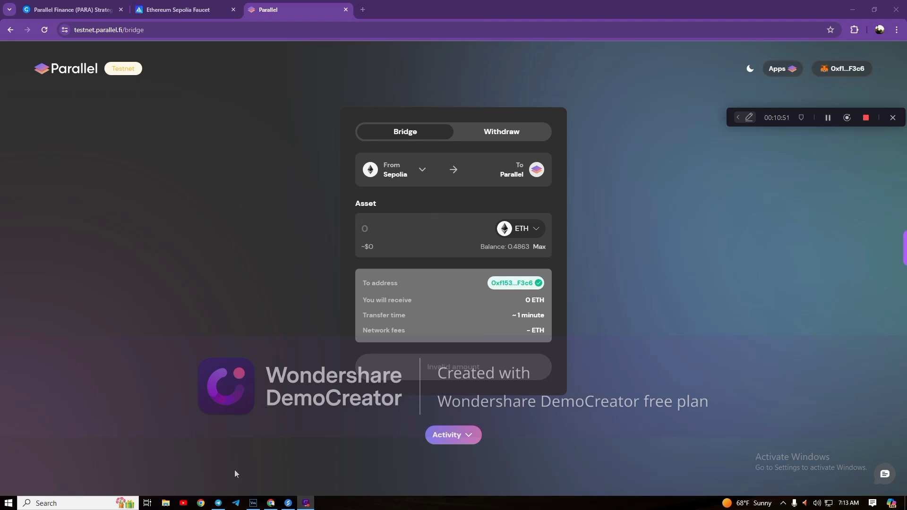
Step: Switch to Telegram, highlight the referral code listed for the Parallel airdrop, and return to the Parallel bridge page in Chrome
left_click(219, 503)
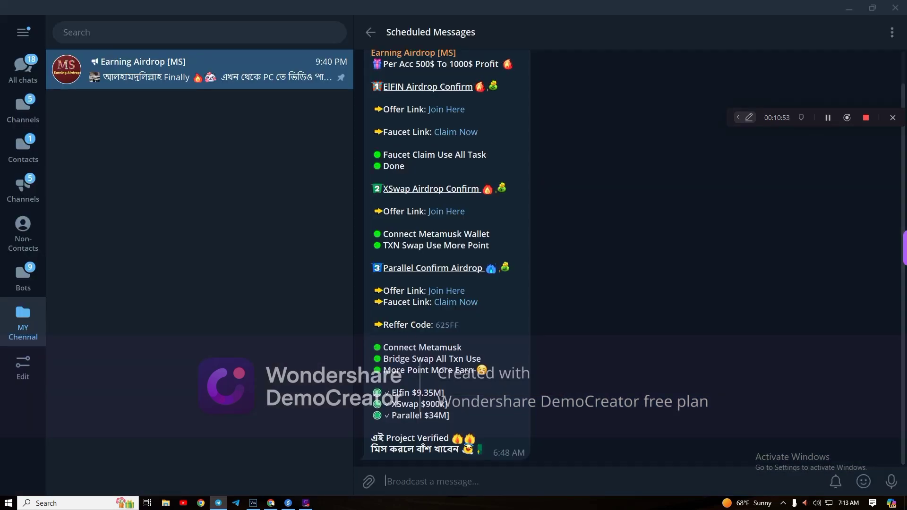
left_click_drag(441, 325, 506, 330)
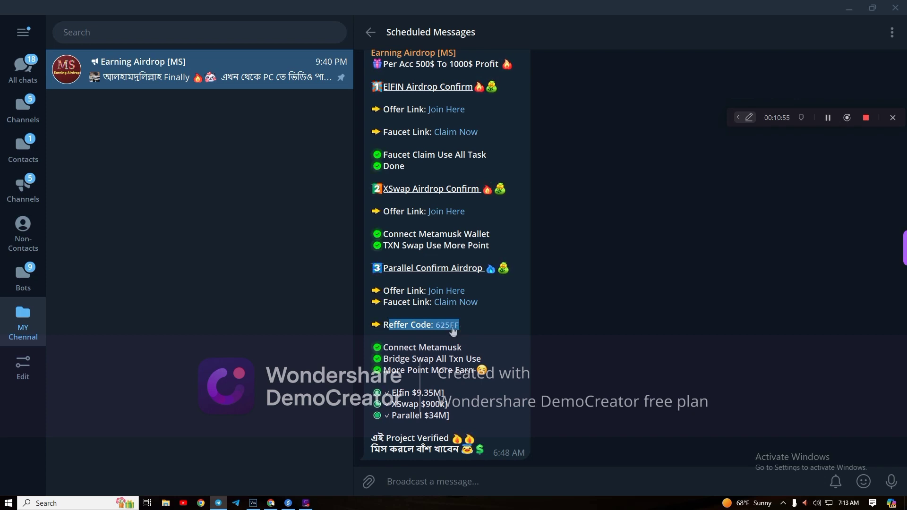
left_click(484, 330)
left_click(271, 503)
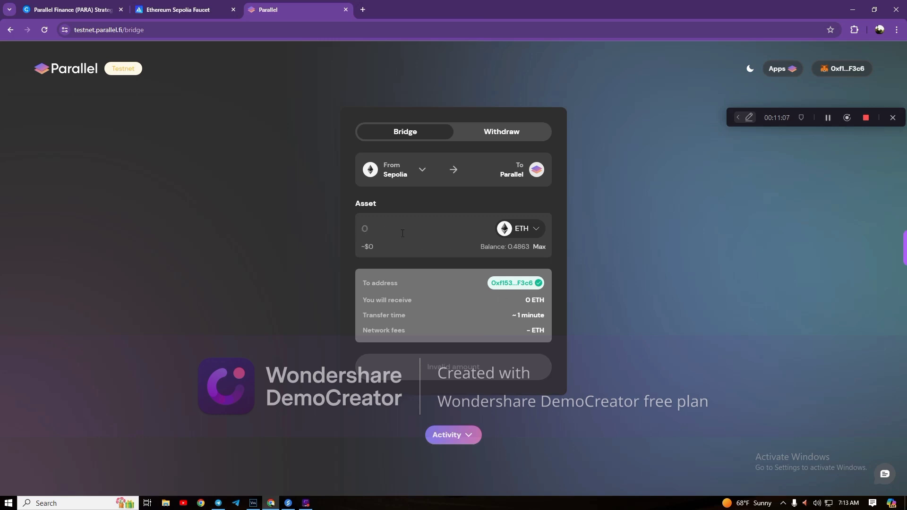
Step: Set the amount of ETH to bridge from Sepolia to Parallel to 0.2
type("0.0")
key("BackSpace")
type("2")
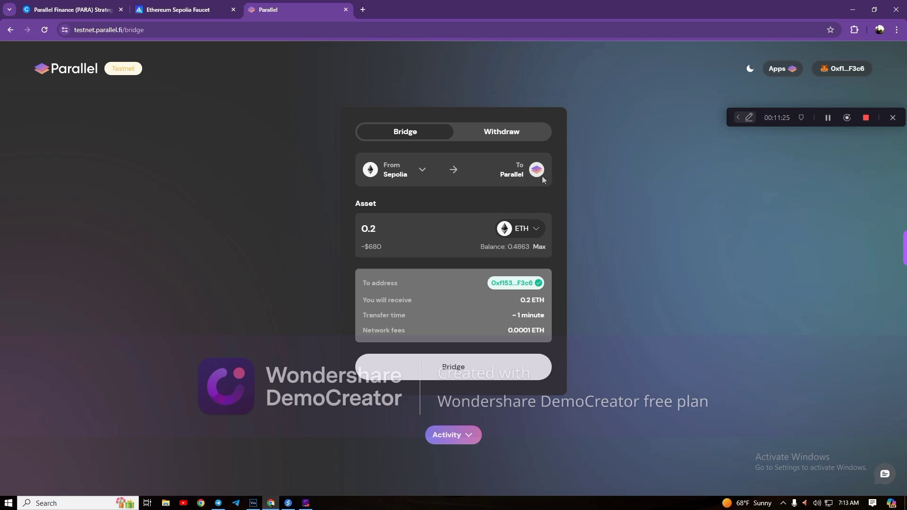
left_click(827, 123)
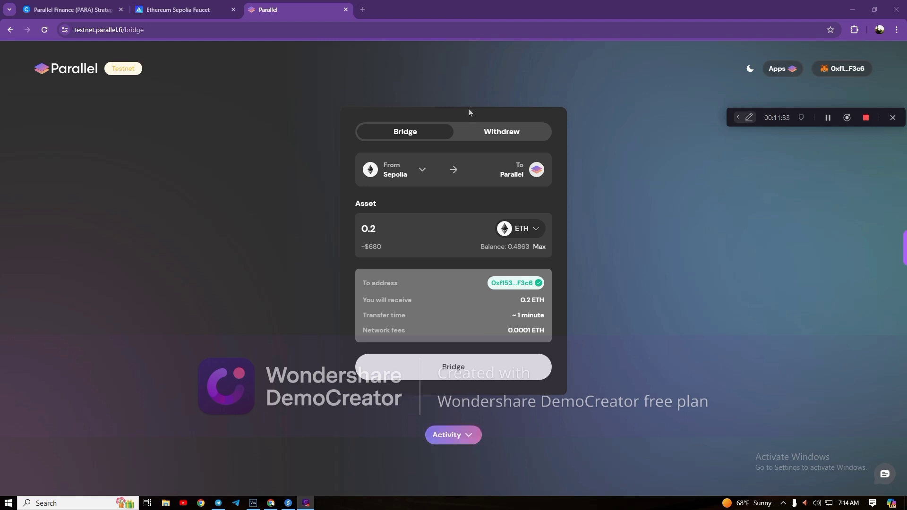
Step: Open Parallel's Wallet app and view the connected Parallel account
left_click(780, 70)
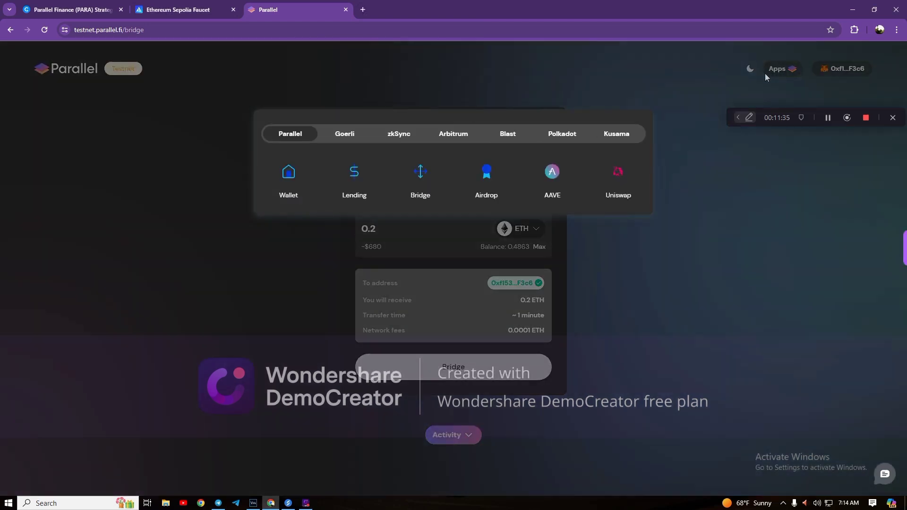
left_click(289, 175)
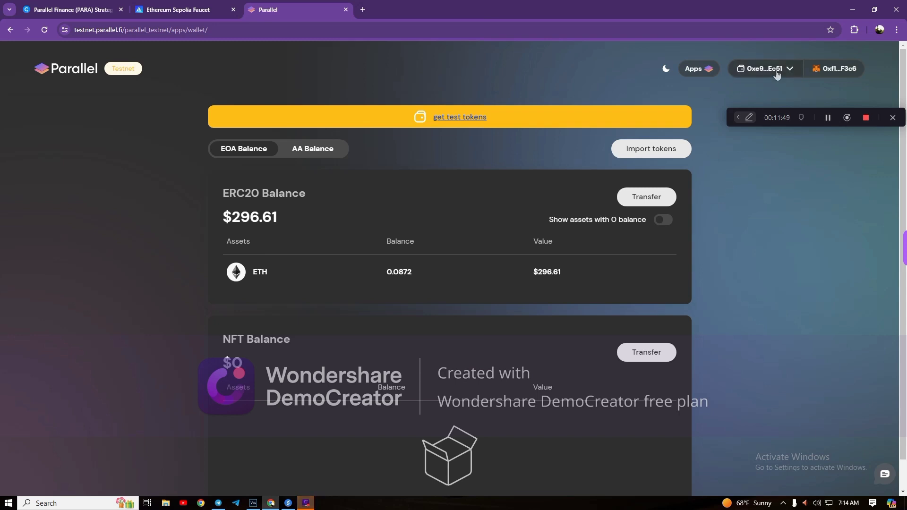
left_click(777, 73)
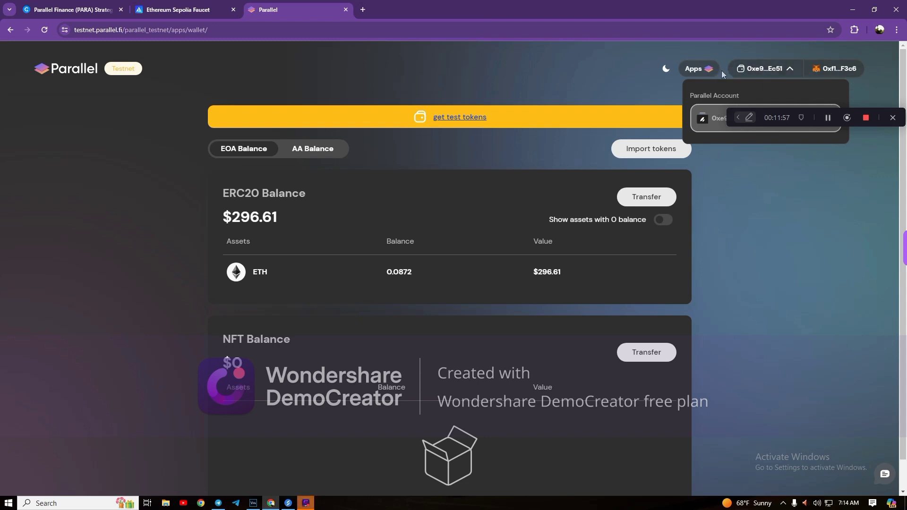
left_click(753, 177)
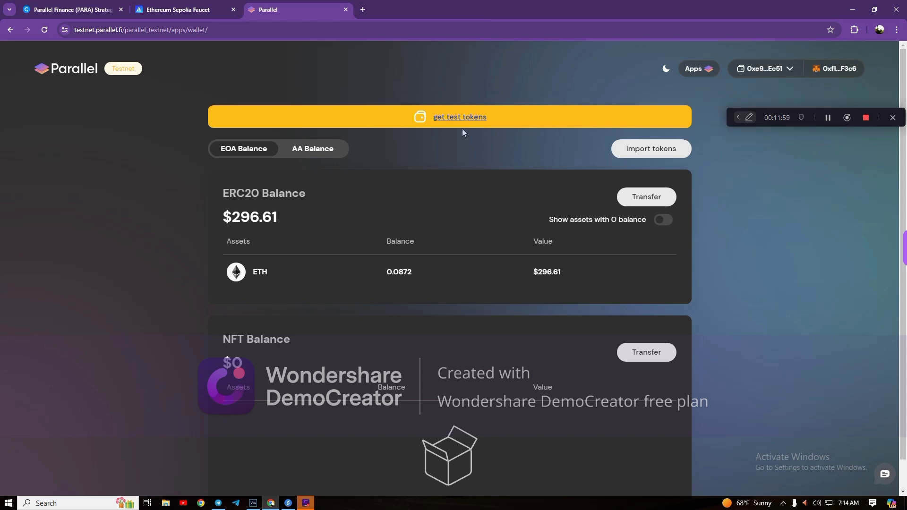
Step: Look over the available Parallel apps and highlight the ERC20 balance total in the wallet
left_click(702, 71)
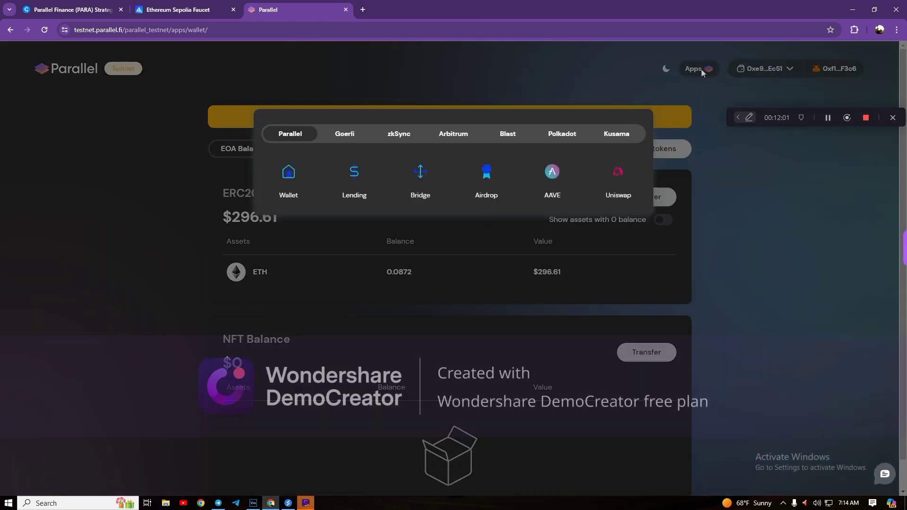
left_click(739, 272)
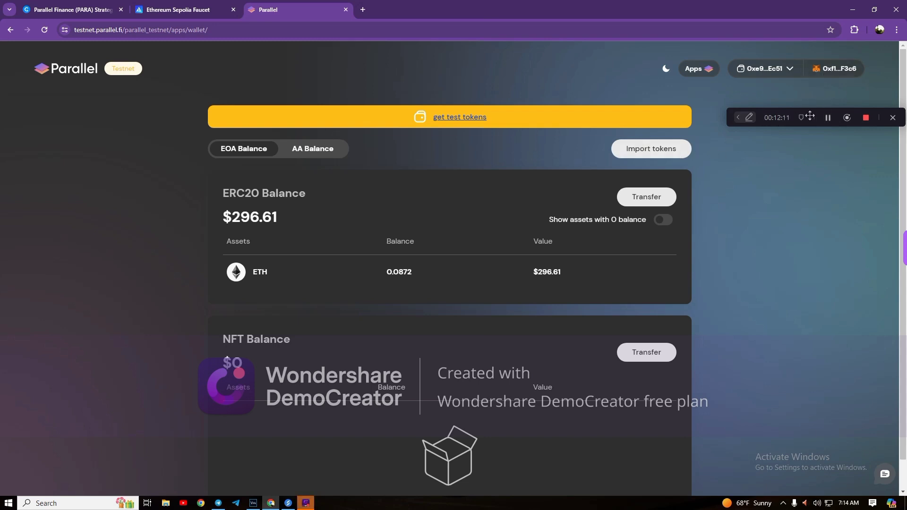
left_click_drag(810, 116, 720, 4)
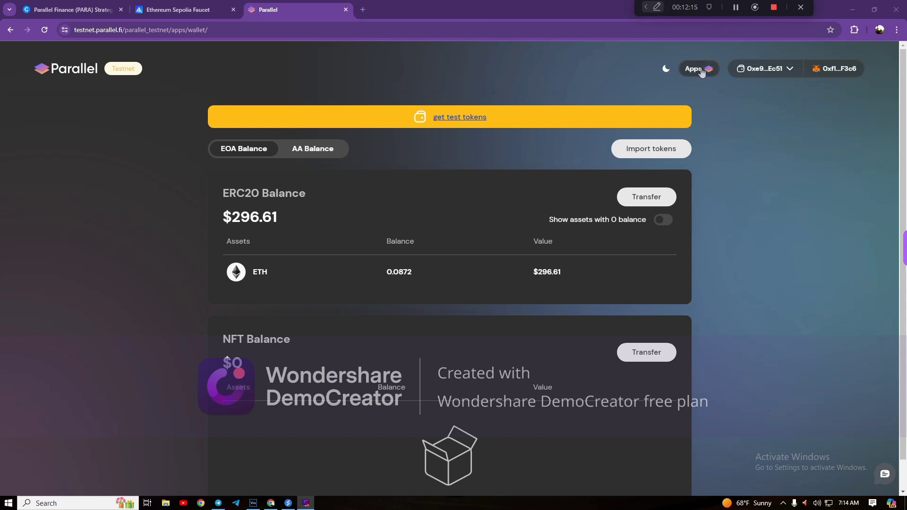
left_click(224, 219)
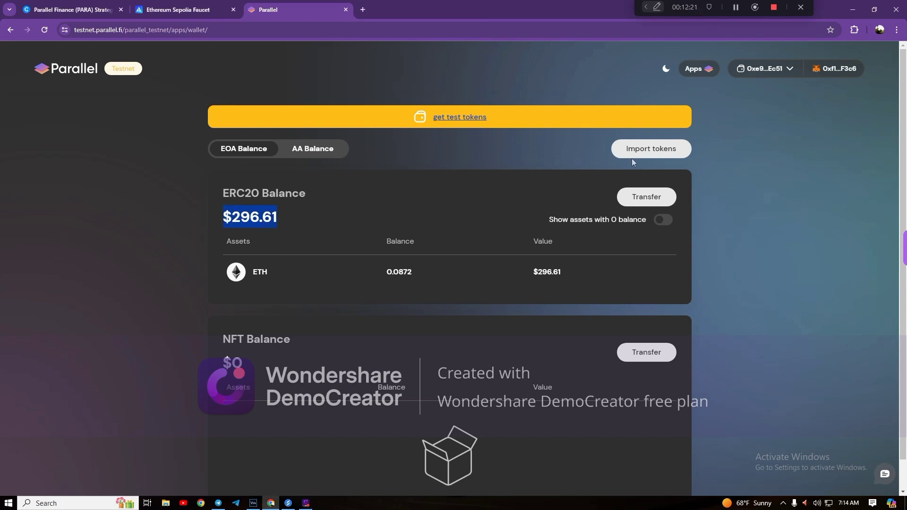
Step: Open Parallel's Lending app and claim the released 0.5 USDT borrow to the MetaMask address, approving the transaction in the wallet
left_click(694, 69)
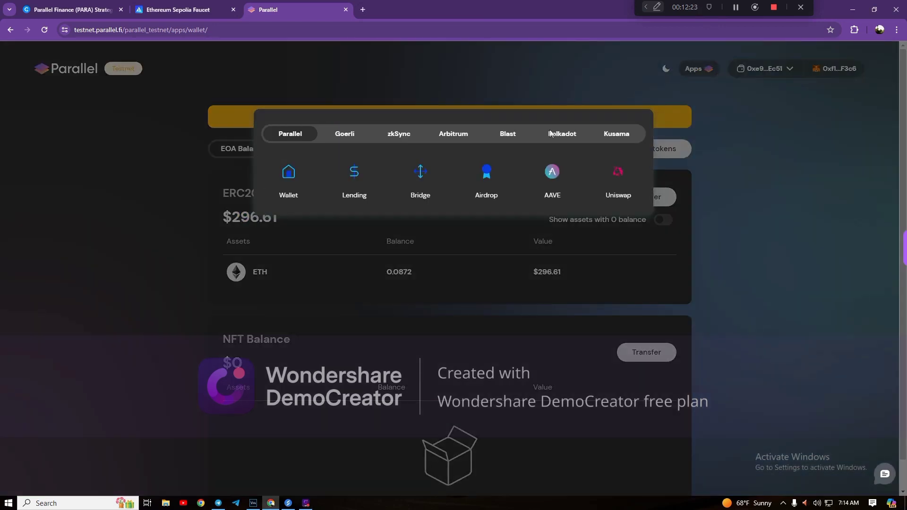
left_click(355, 176)
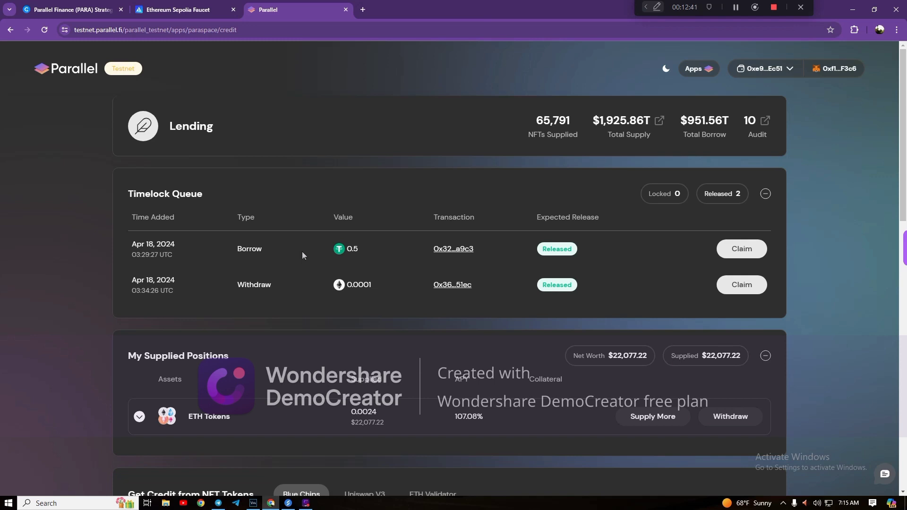
left_click(734, 253)
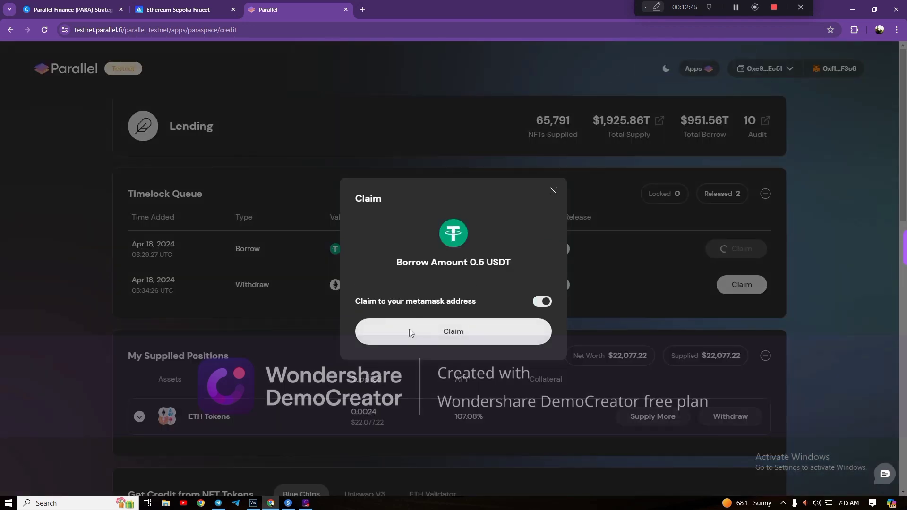
left_click(409, 331)
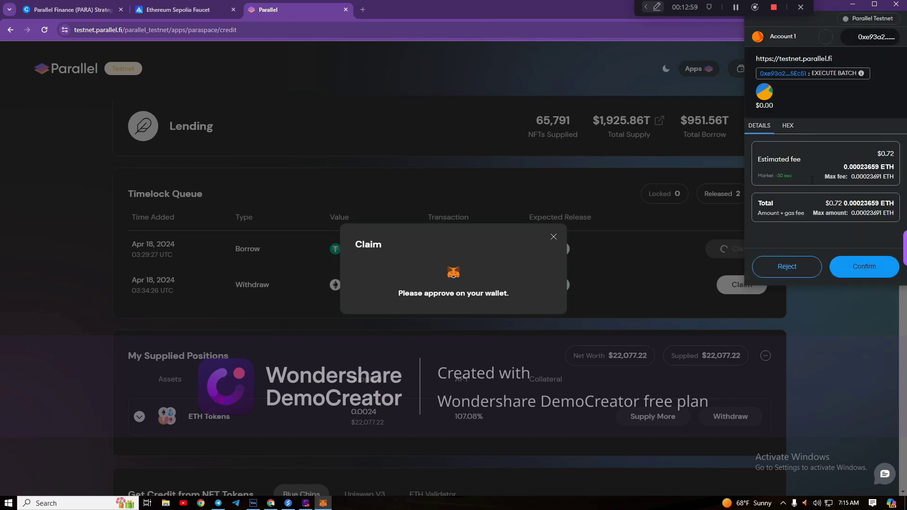
left_click(853, 273)
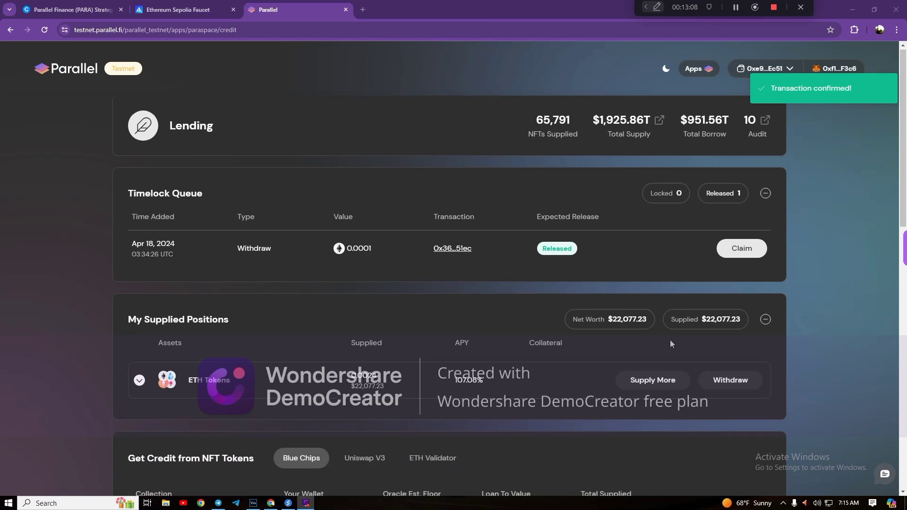
Step: Supply 0.0005 more ETH from MetaMask to the ETH Tokens position, approve the transaction and close the dialog
scroll(485, 285, "down", 4)
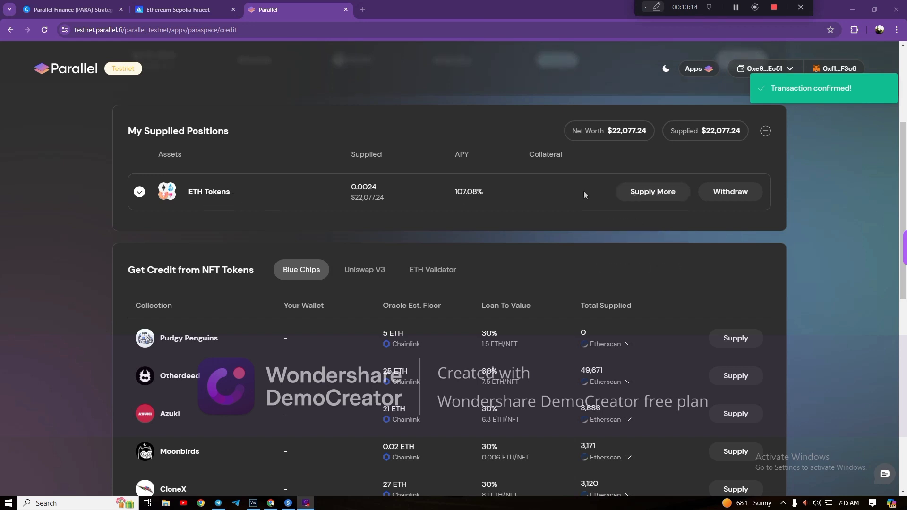
mouse_move(650, 195)
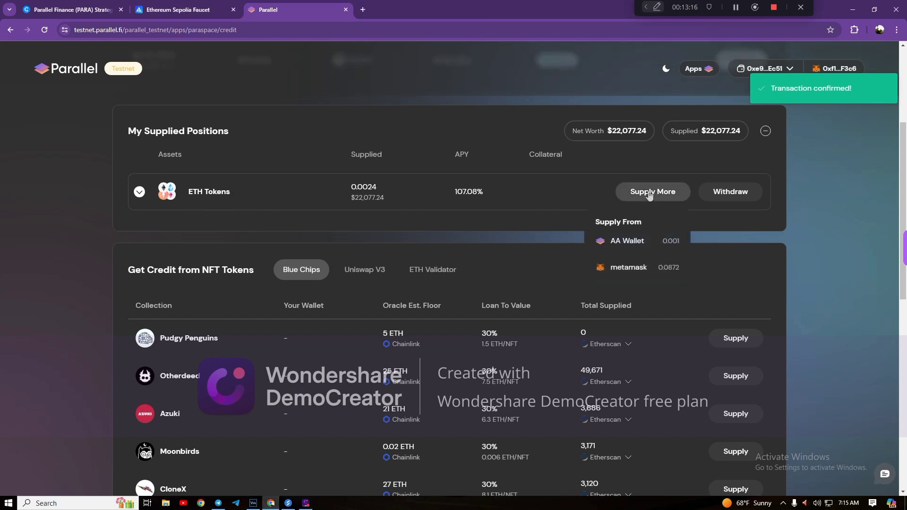
left_click(614, 265)
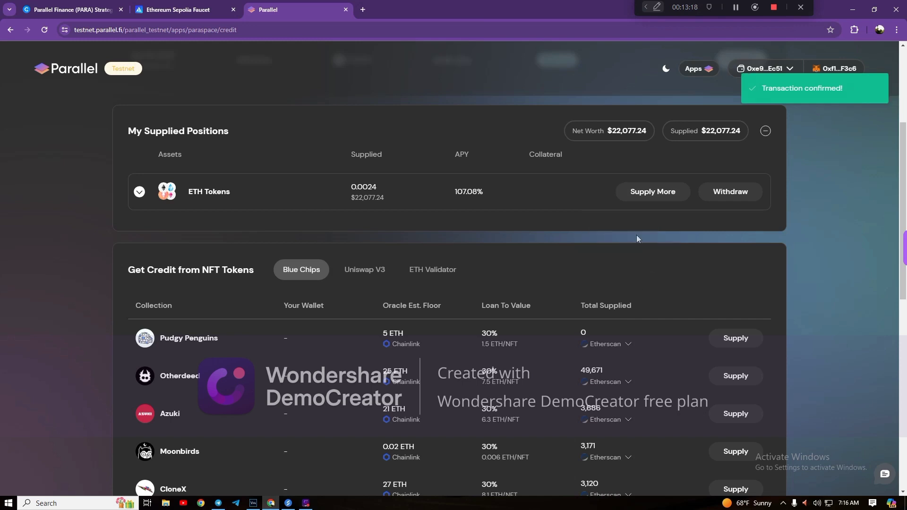
mouse_move(649, 195)
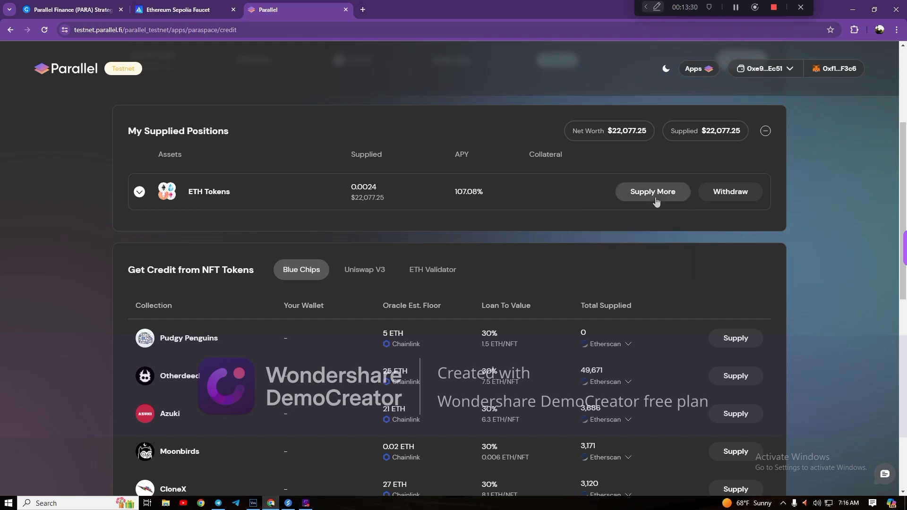
left_click(627, 269)
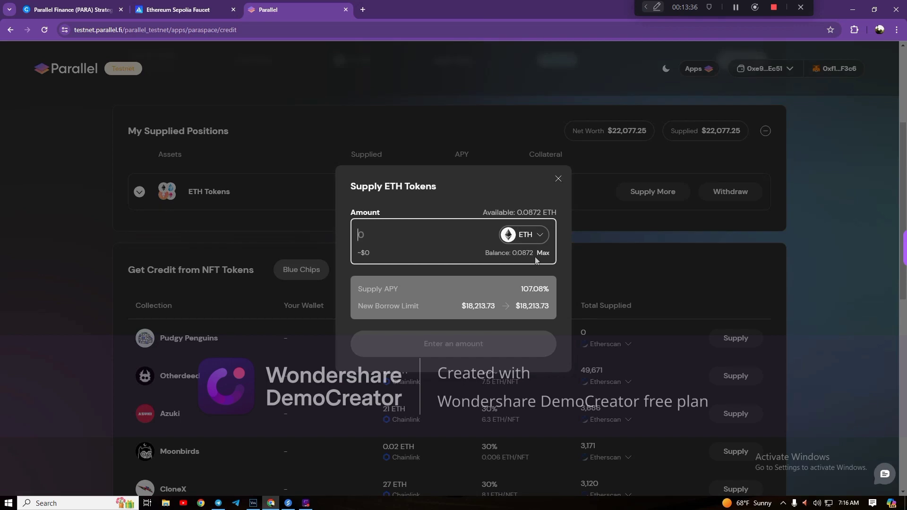
type("0")
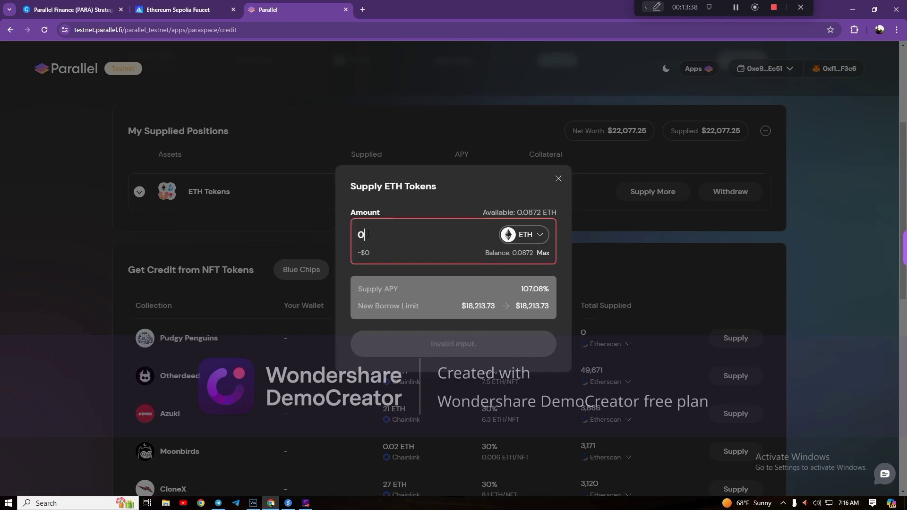
type(".0005")
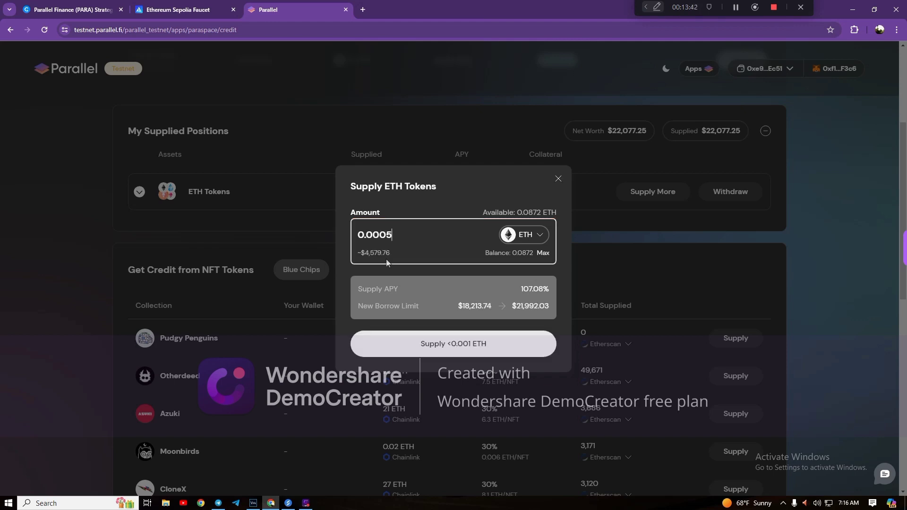
left_click(440, 344)
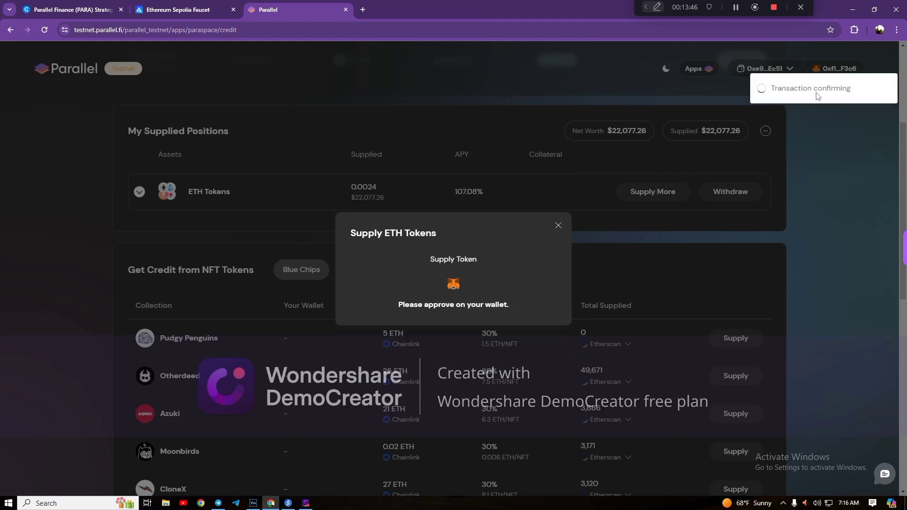
left_click(864, 265)
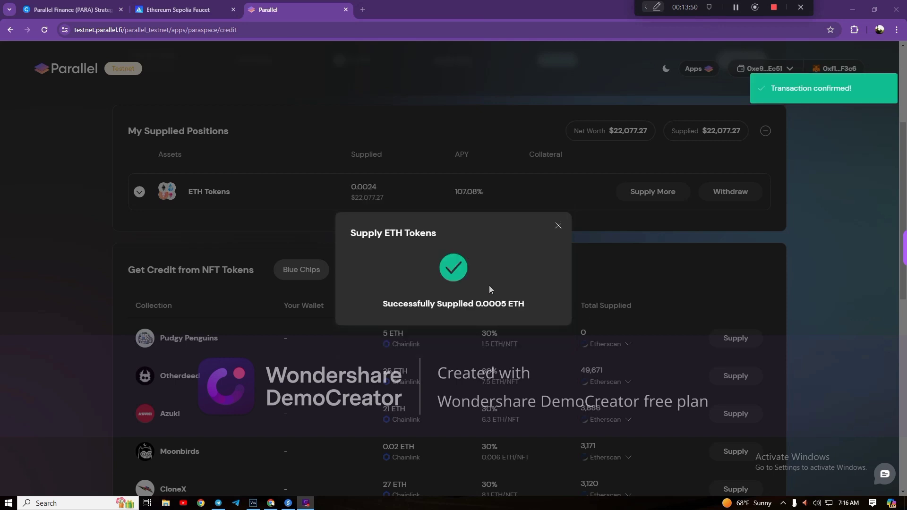
left_click(558, 226)
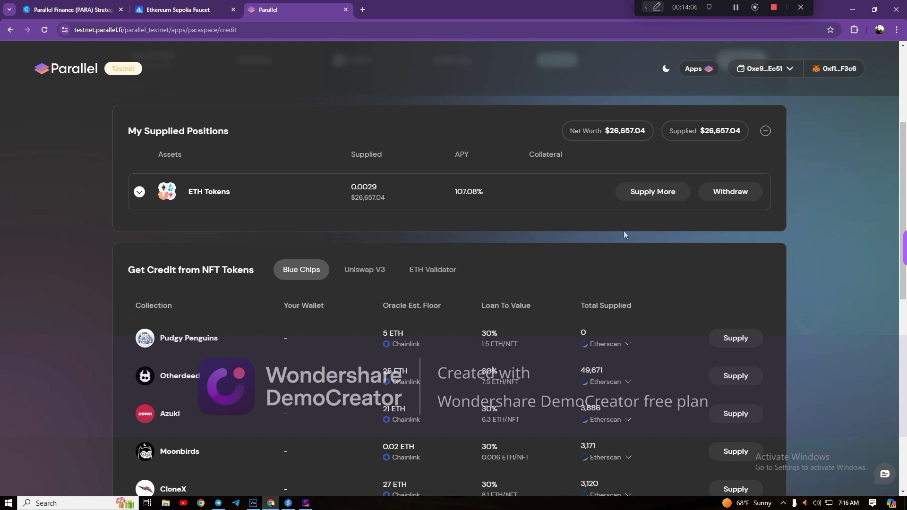
Step: Examine the NFT collections offered for credit in Parallel's Lending app and the supply source options for Otherdeed
scroll(624, 235, "down", 1)
scroll(566, 334, "down", 1)
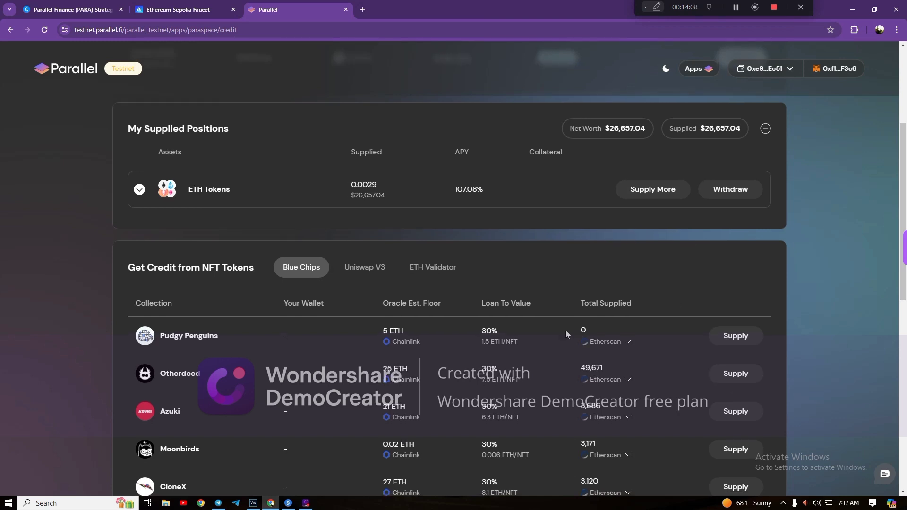
scroll(458, 343, "down", 1)
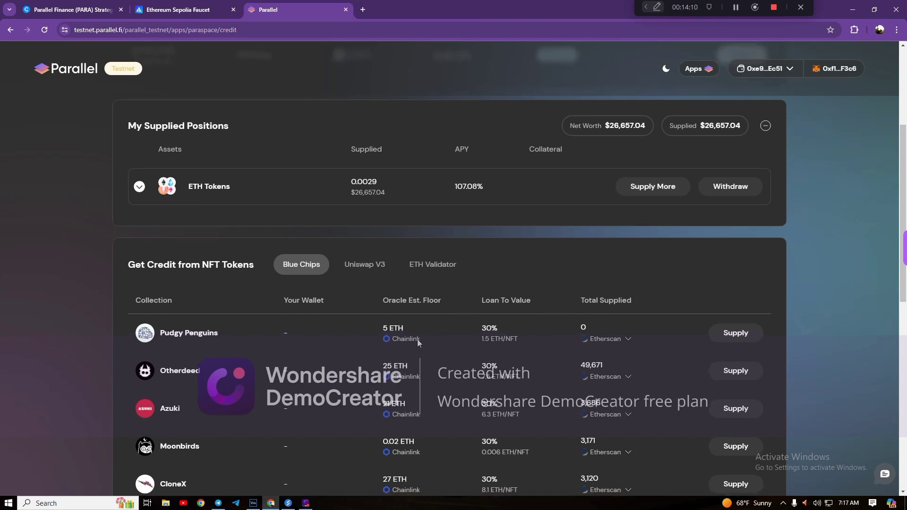
scroll(418, 339, "down", 3)
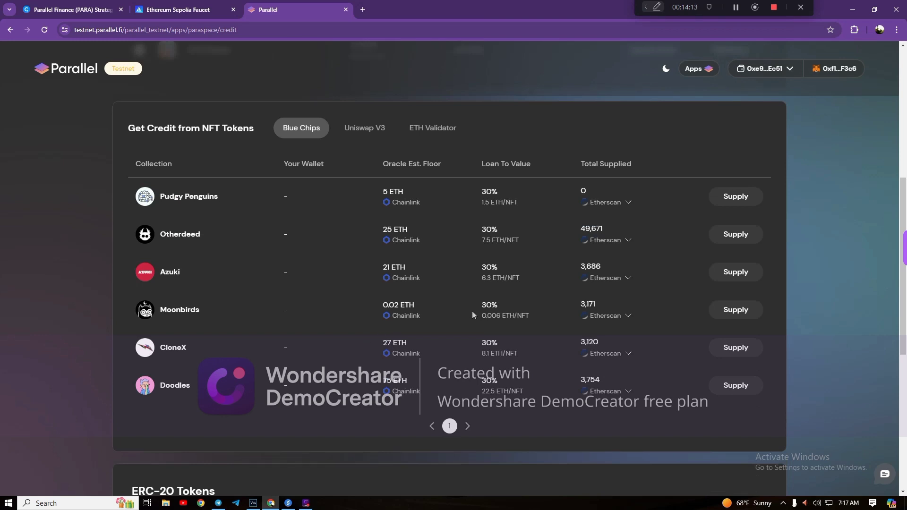
left_click(736, 236)
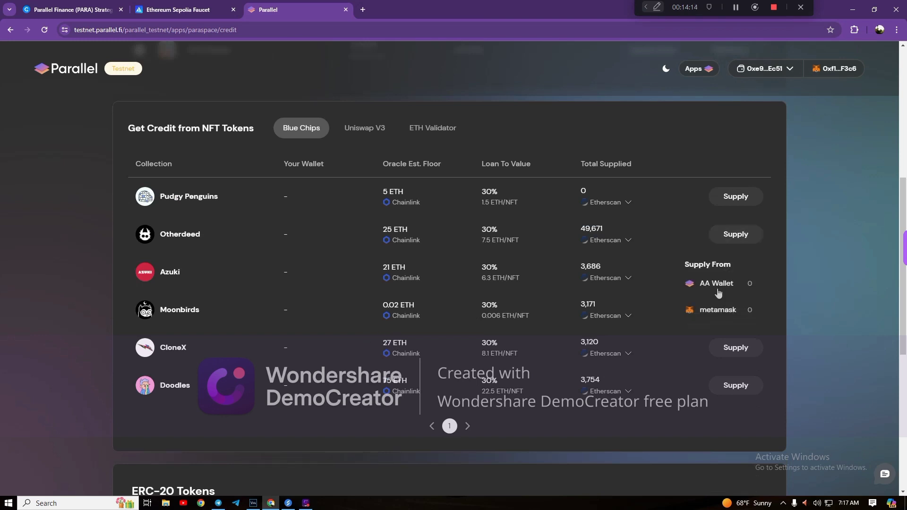
left_click(493, 265)
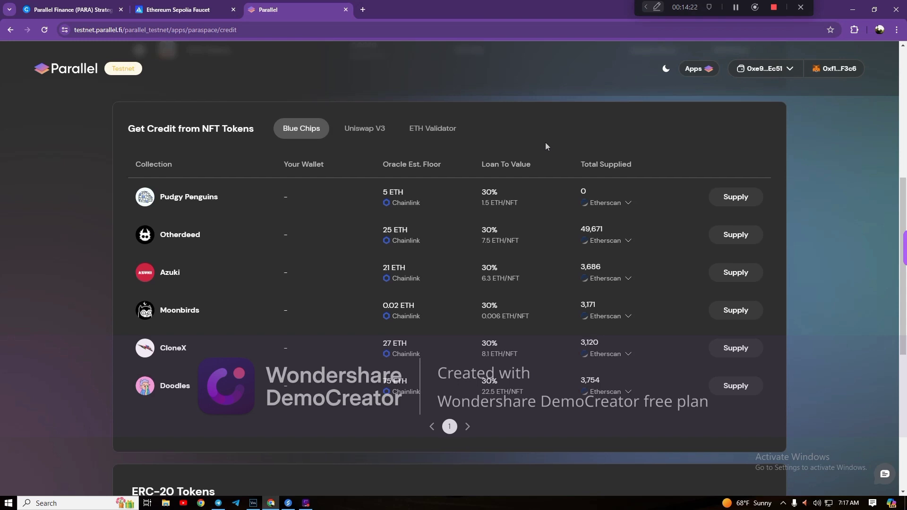
scroll(546, 147, "up", 3)
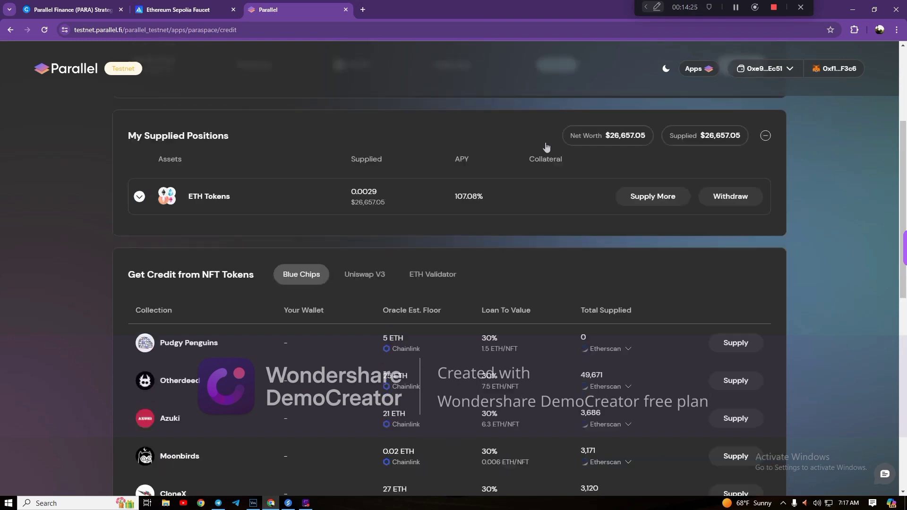
scroll(547, 148, "up", 3)
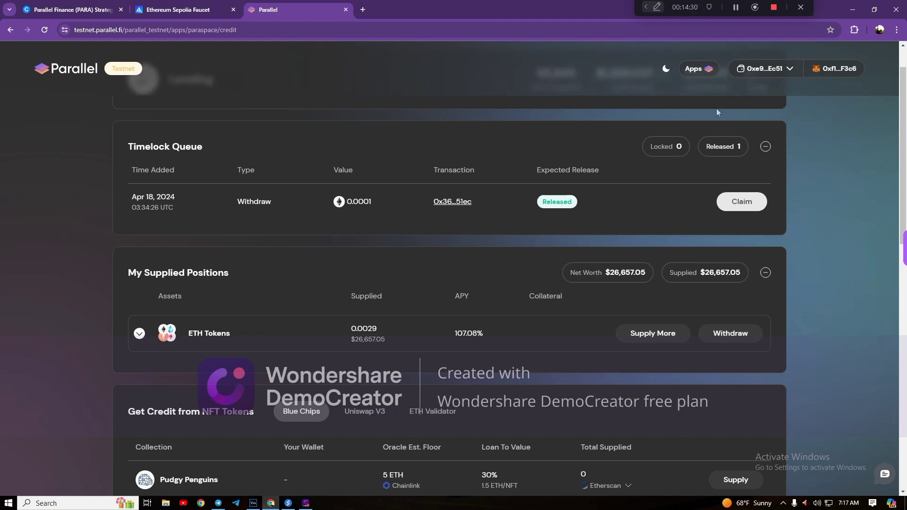
Step: Open Parallel's Airdrop app to show the points leaderboard
left_click(693, 71)
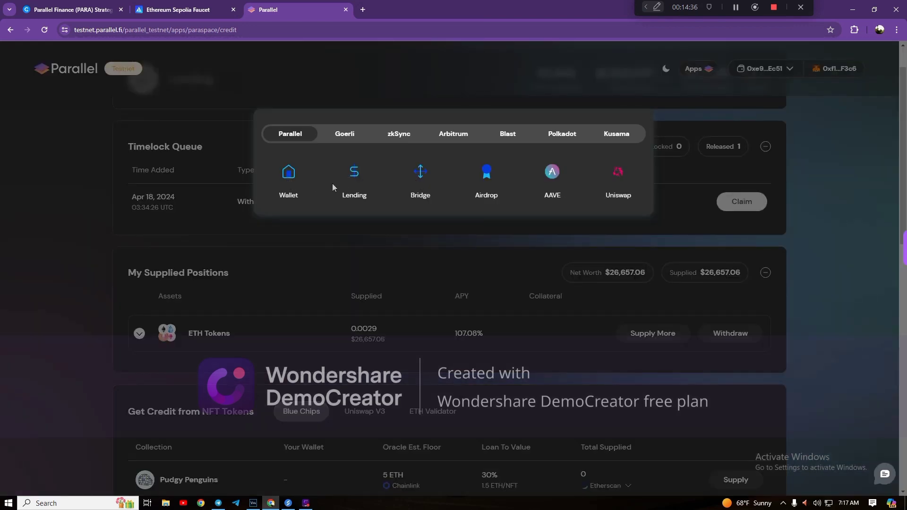
left_click(485, 178)
left_click(484, 176)
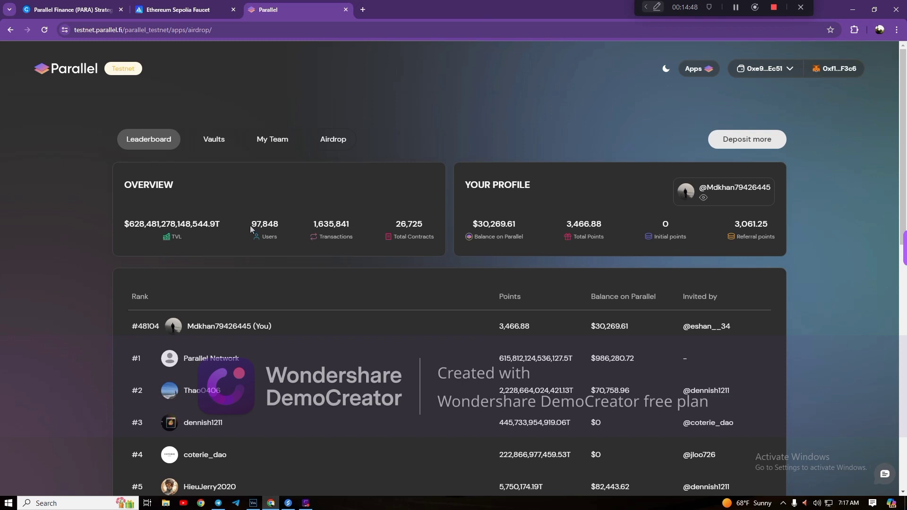
Step: Highlight the overview's user count and the profile's balance and total points, and bring up the list of Parallel apps
left_click_drag(262, 225, 287, 228)
left_click_drag(519, 224, 528, 224)
left_click(567, 224)
left_click_drag(603, 227, 584, 225)
left_click_drag(568, 224, 573, 224)
left_click(694, 69)
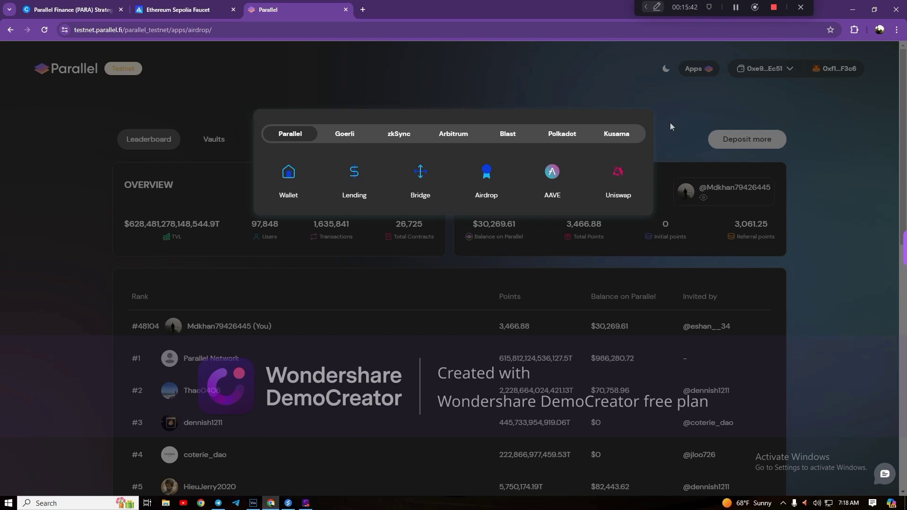
Step: Switch to Telegram, leave the scheduled messages and browse the Earning Airdrop [MS] channel posts, including the Shards and Debridge X Hybrid airdrops
left_click(218, 503)
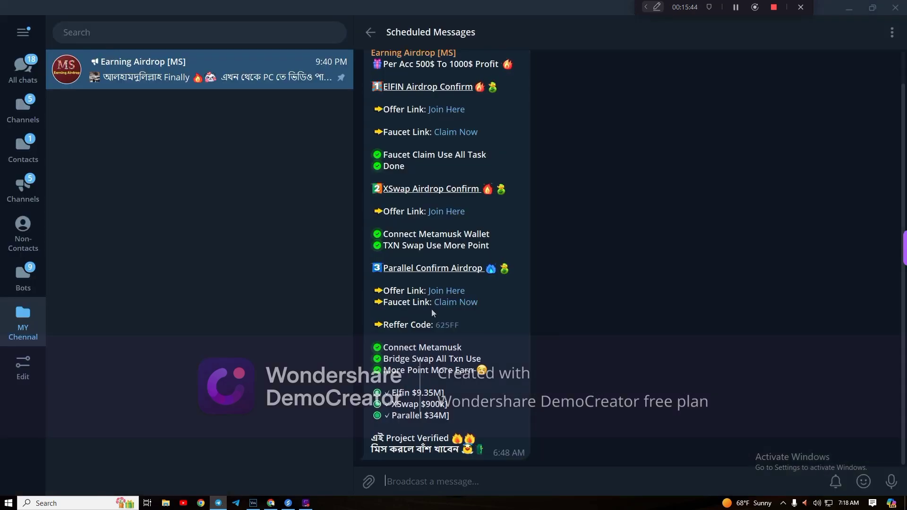
left_click(370, 32)
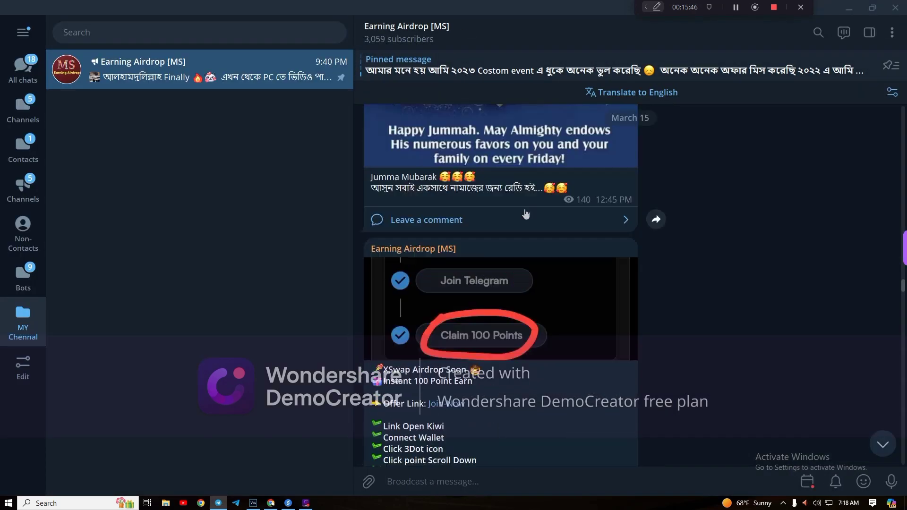
scroll(526, 214, "up", 2)
mouse_move(864, 482)
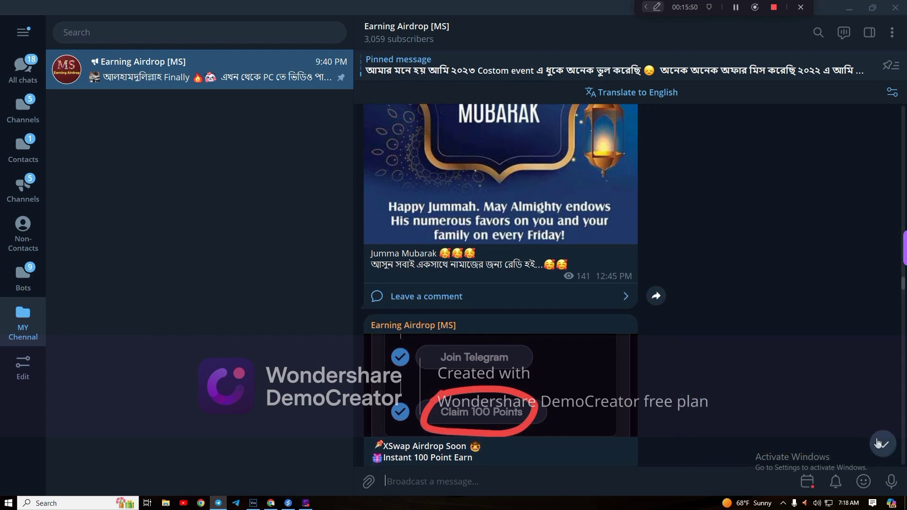
left_click(877, 444)
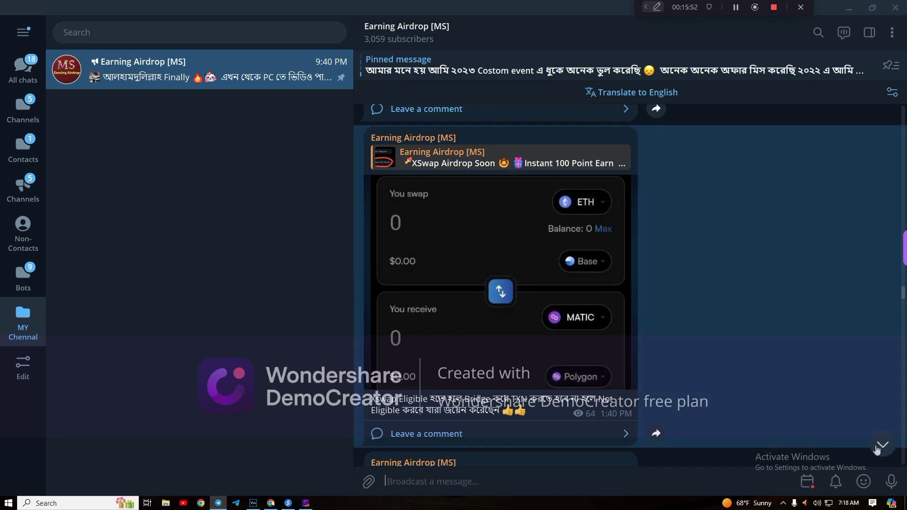
scroll(693, 369, "down", 10)
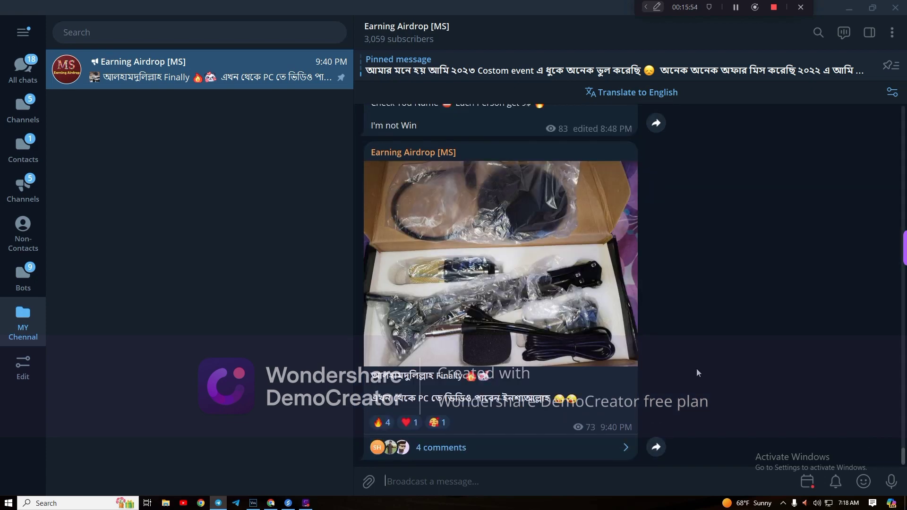
scroll(696, 367, "up", 15)
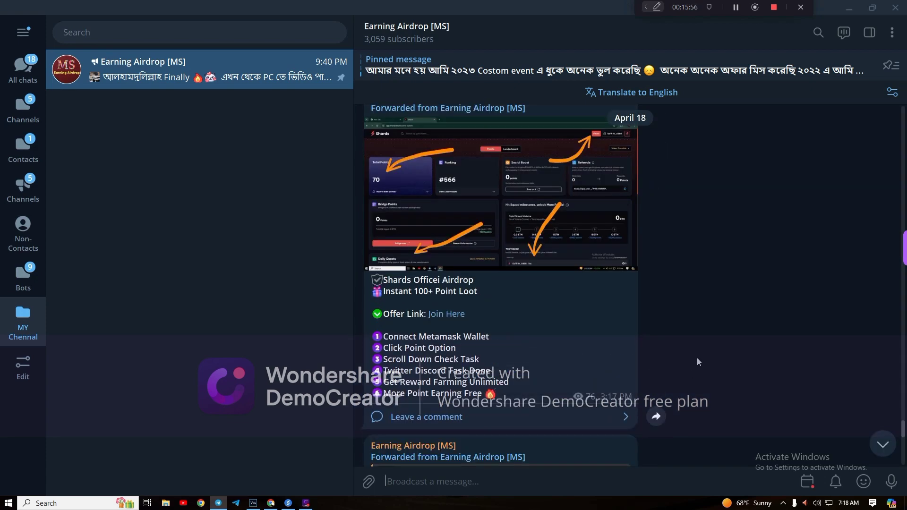
scroll(697, 360, "up", 4)
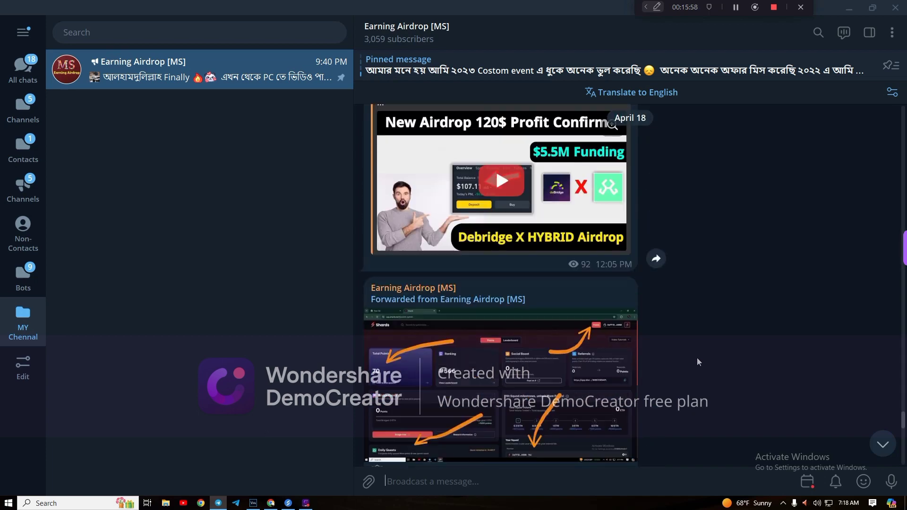
scroll(697, 360, "up", 2)
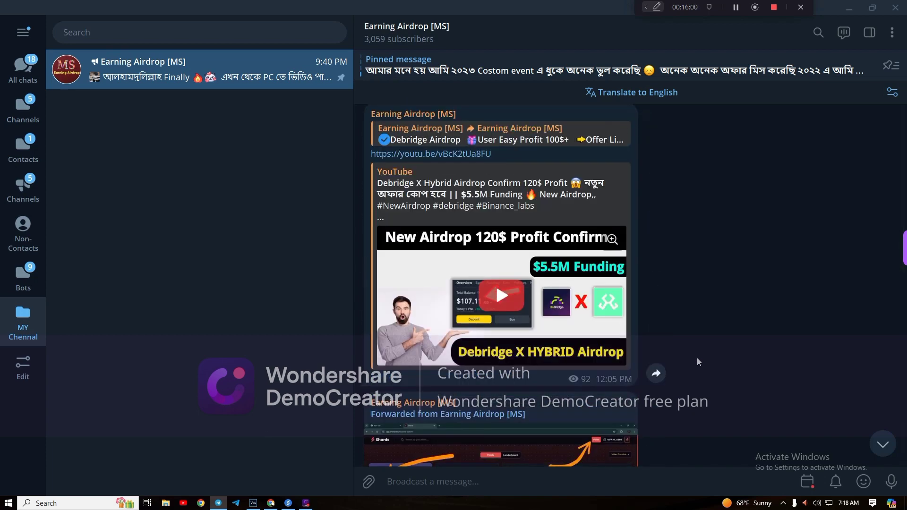